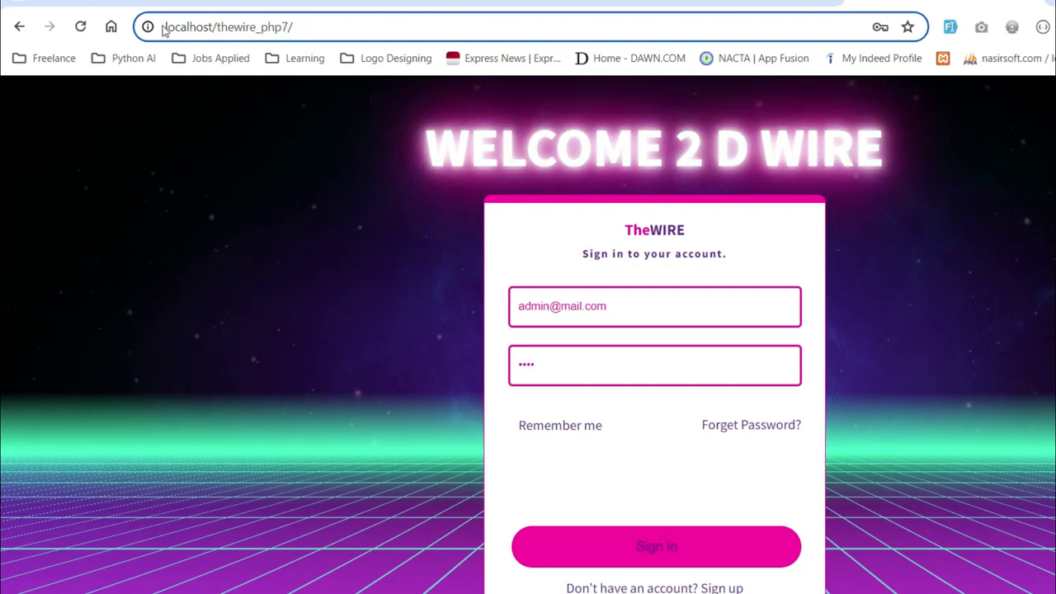
drag(164, 28, 299, 33)
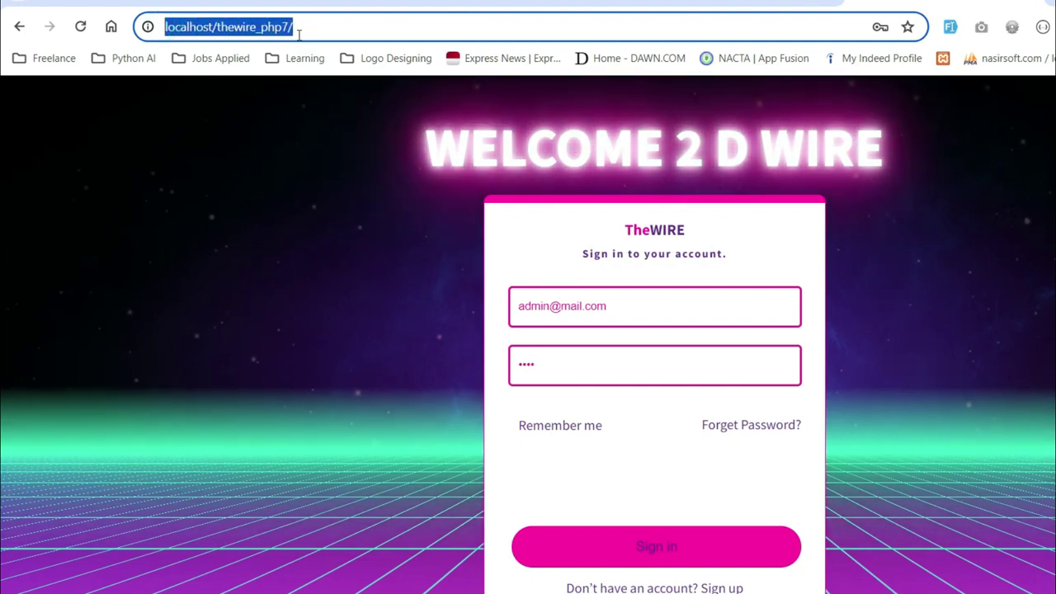
click(427, 484)
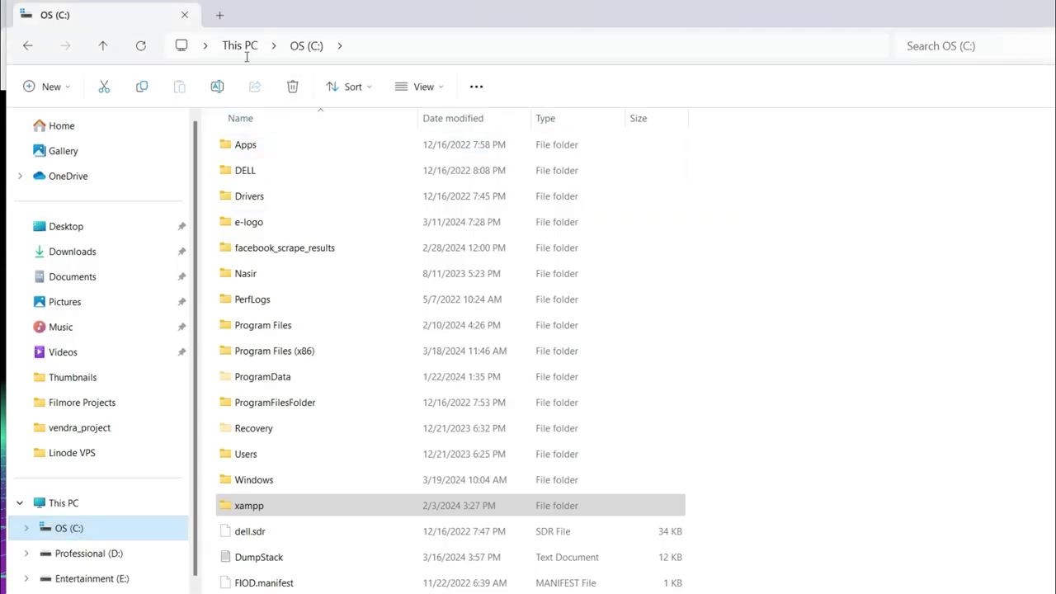
Open the Windows folder on the OS (C:) drive
click(245, 47)
double_click(262, 158)
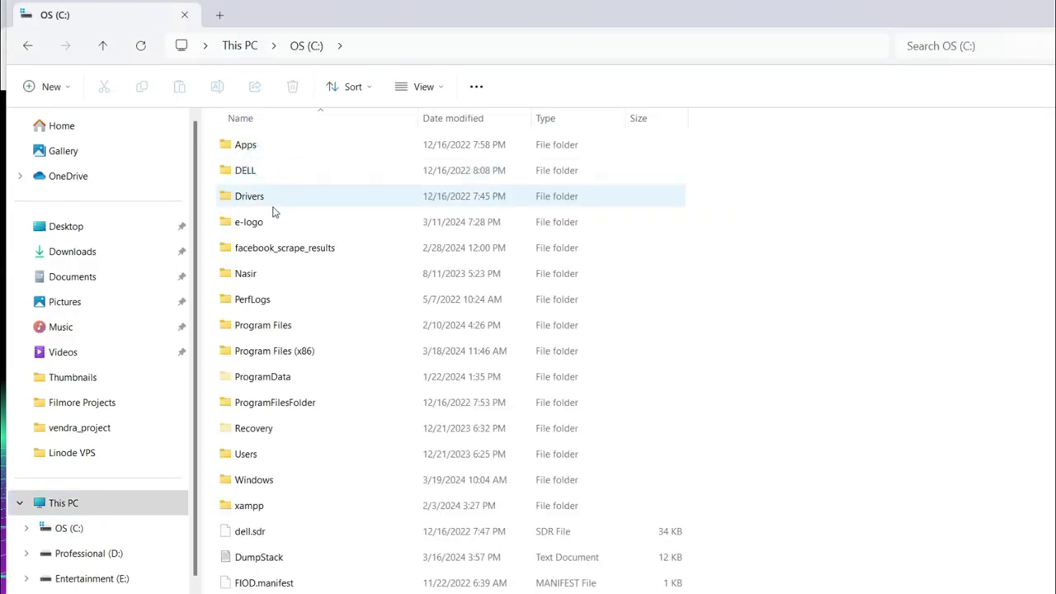
double_click(276, 490)
Find and open the System32 folder inside the Windows folder
click(283, 249)
key(s)
key(s)
key(s)
key(s)
key(s)
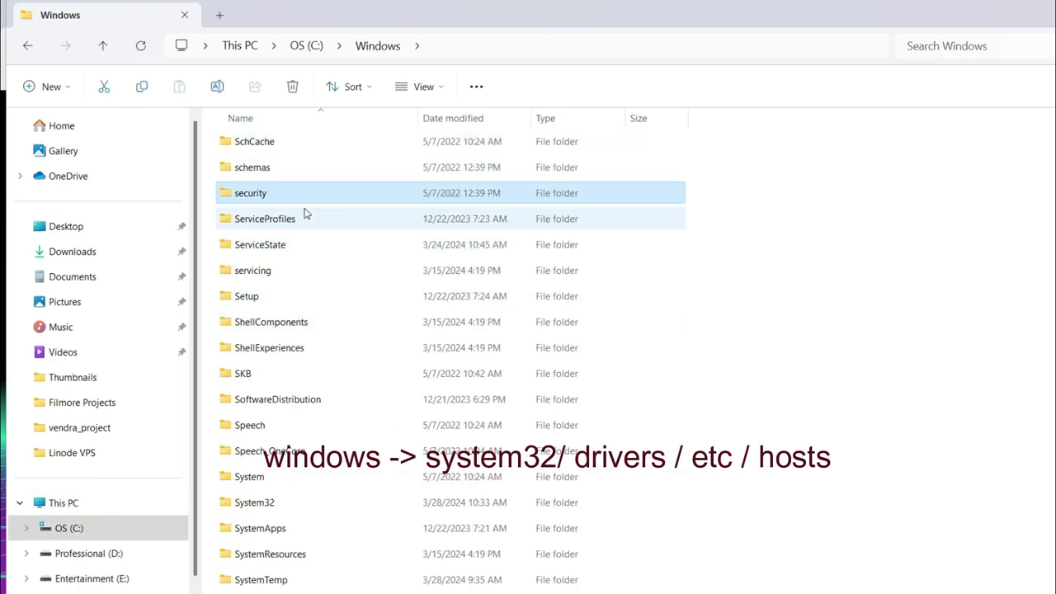
key(s)
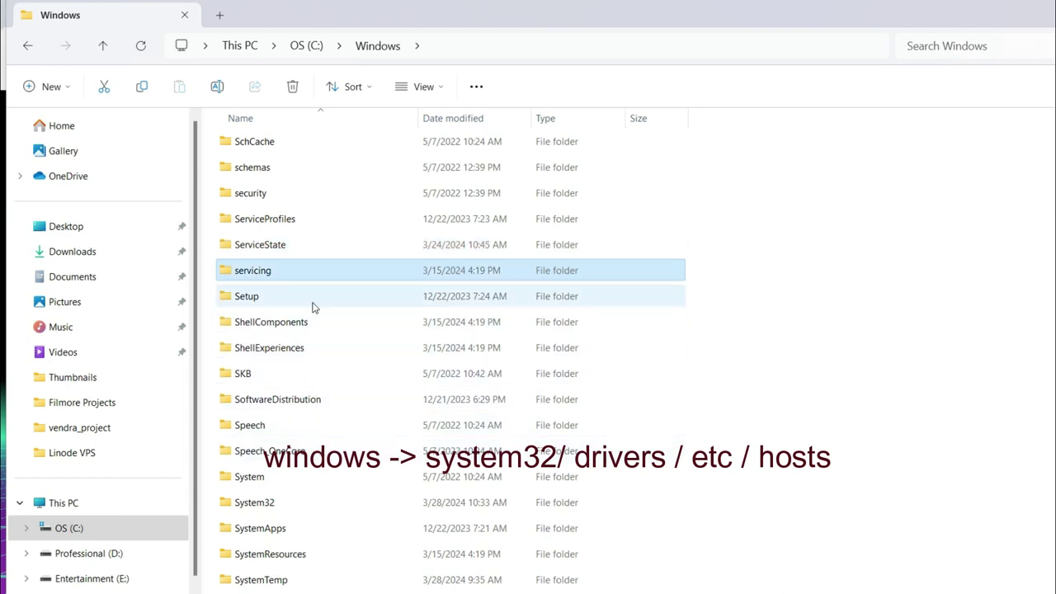
scroll(311, 306, up, 2)
key(s)
key(s)
key(s)
scroll(326, 326, down, 3)
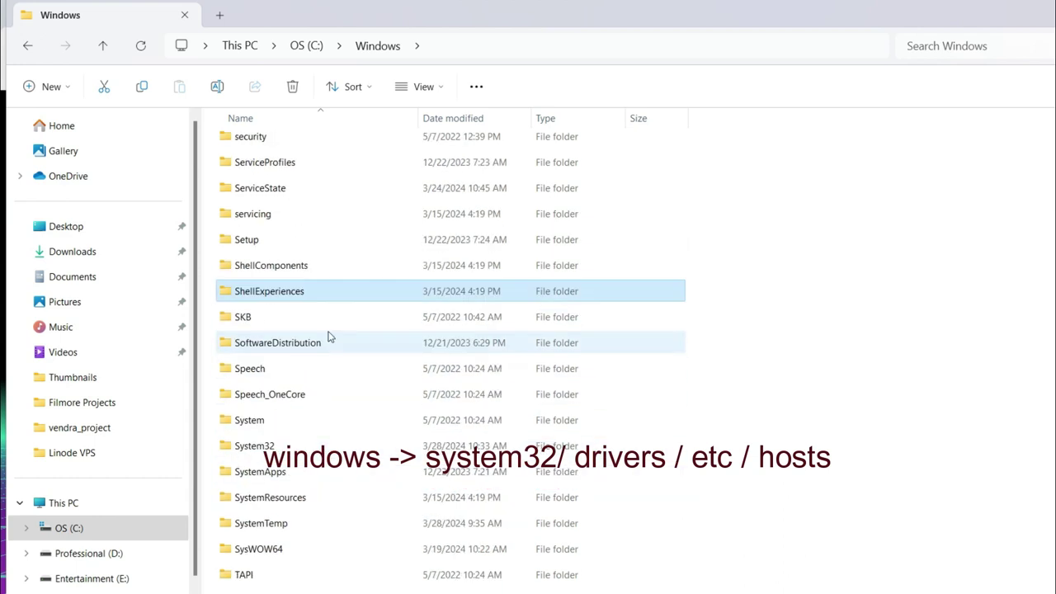
key(s)
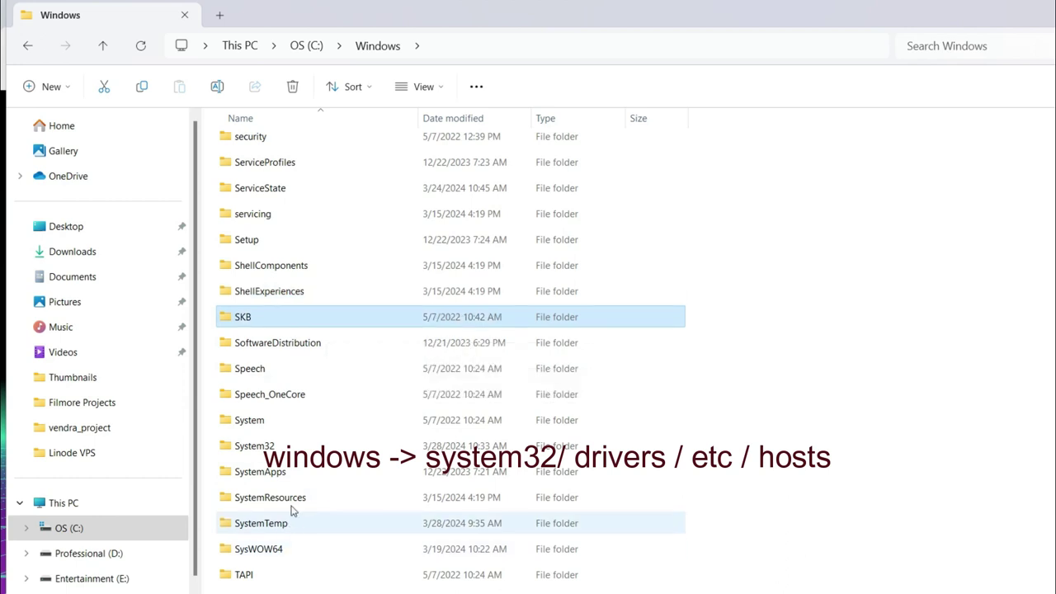
click(279, 445)
double_click(307, 450)
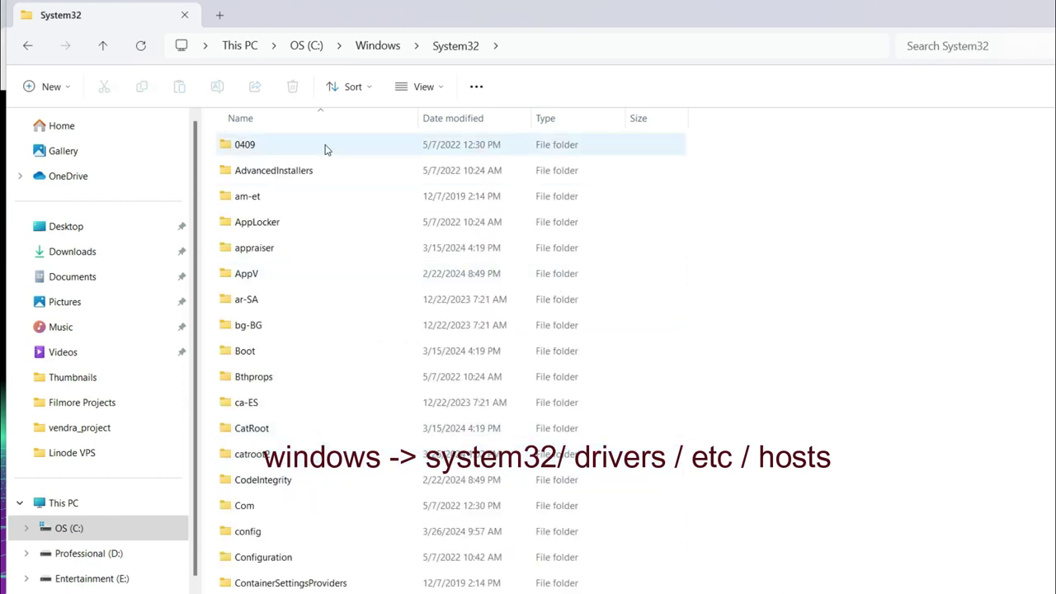
Open the drivers folder in System32 and go into its etc subfolder
click(302, 223)
key(d)
click(283, 165)
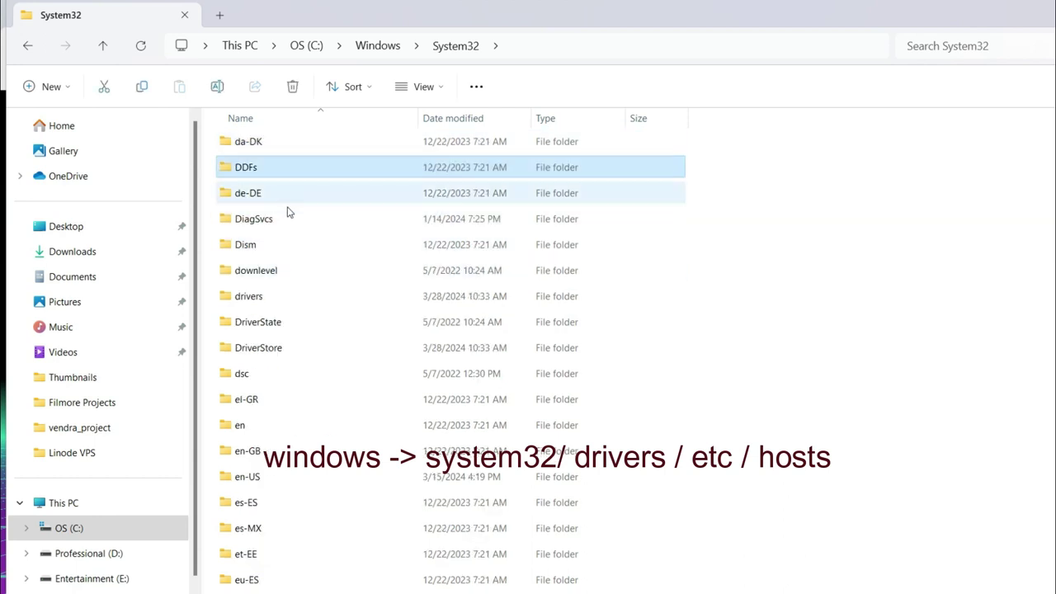
click(288, 214)
double_click(302, 303)
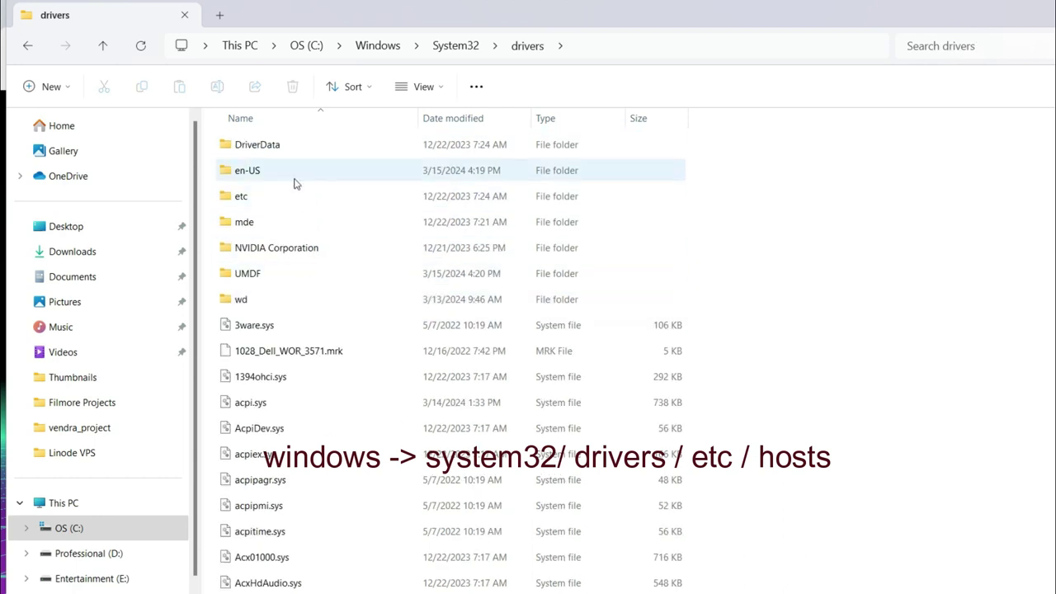
key(e)
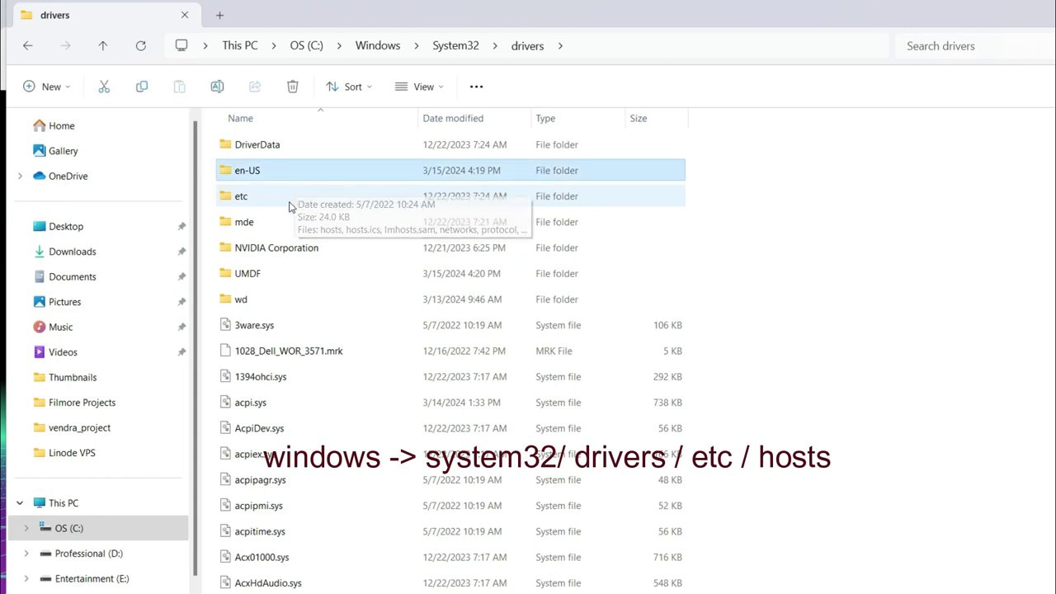
double_click(264, 202)
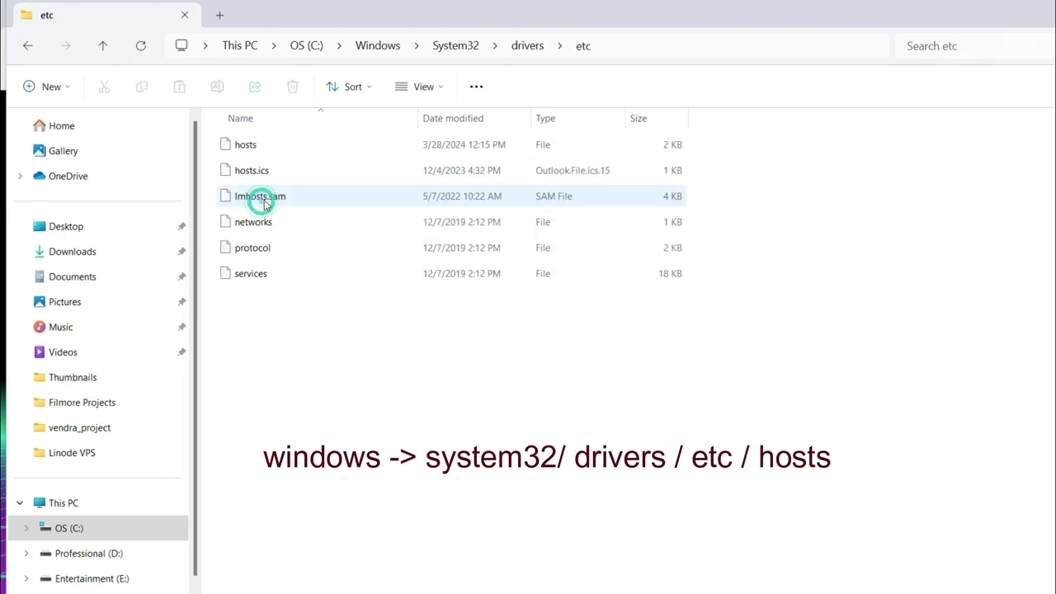
Open the hosts file from the etc folder in Visual Studio Code
click(266, 148)
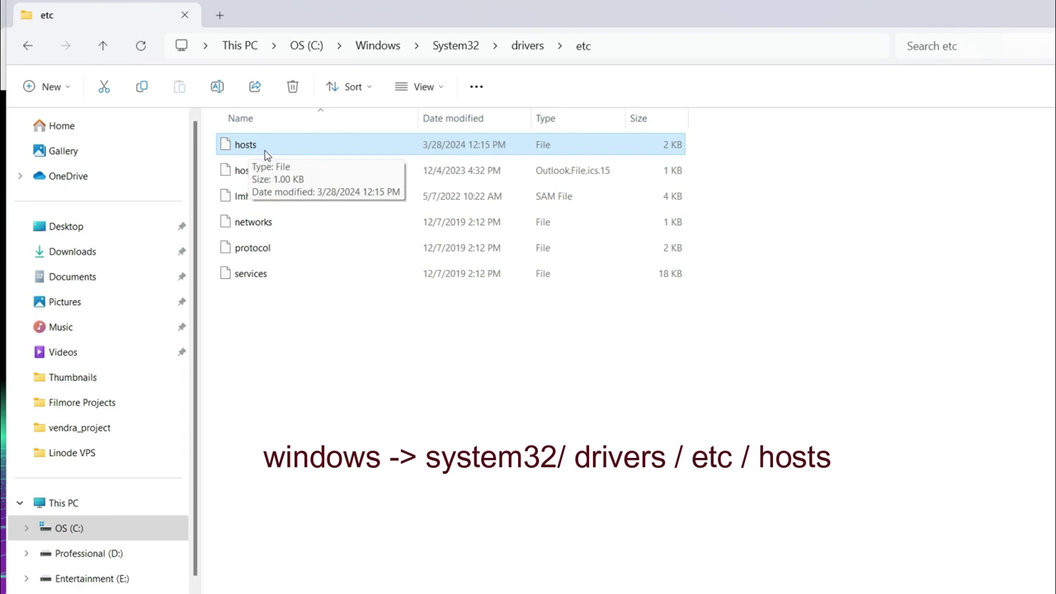
click(279, 144)
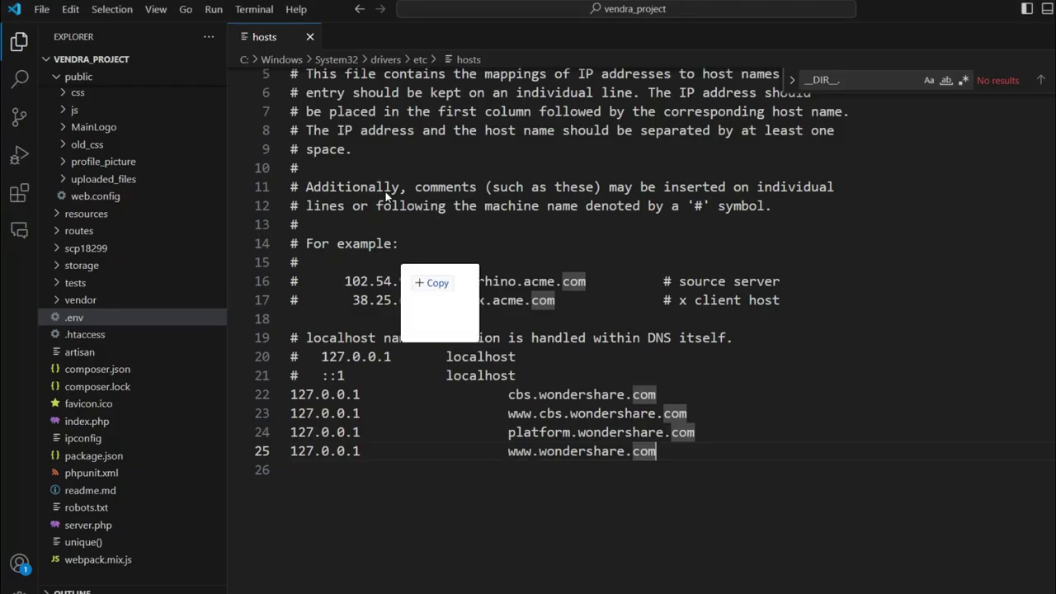
drag(399, 262, 263, 38)
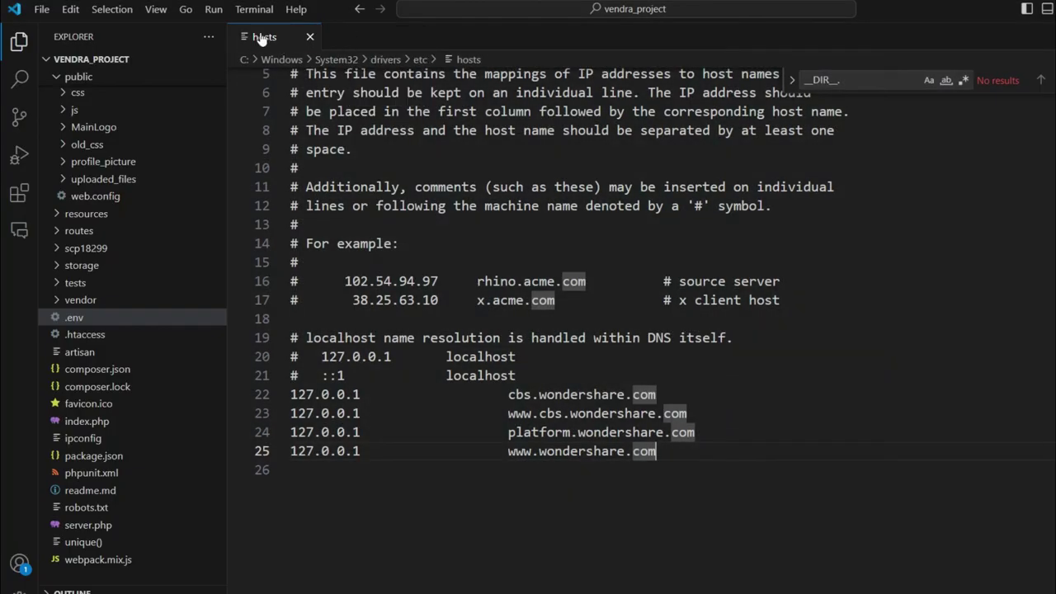
click(542, 452)
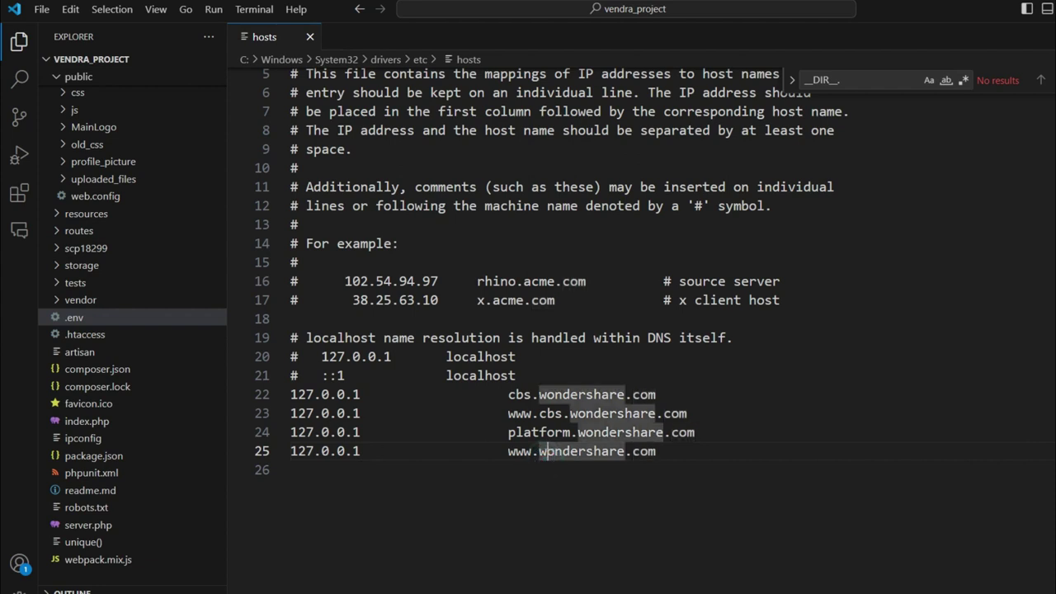
click(299, 393)
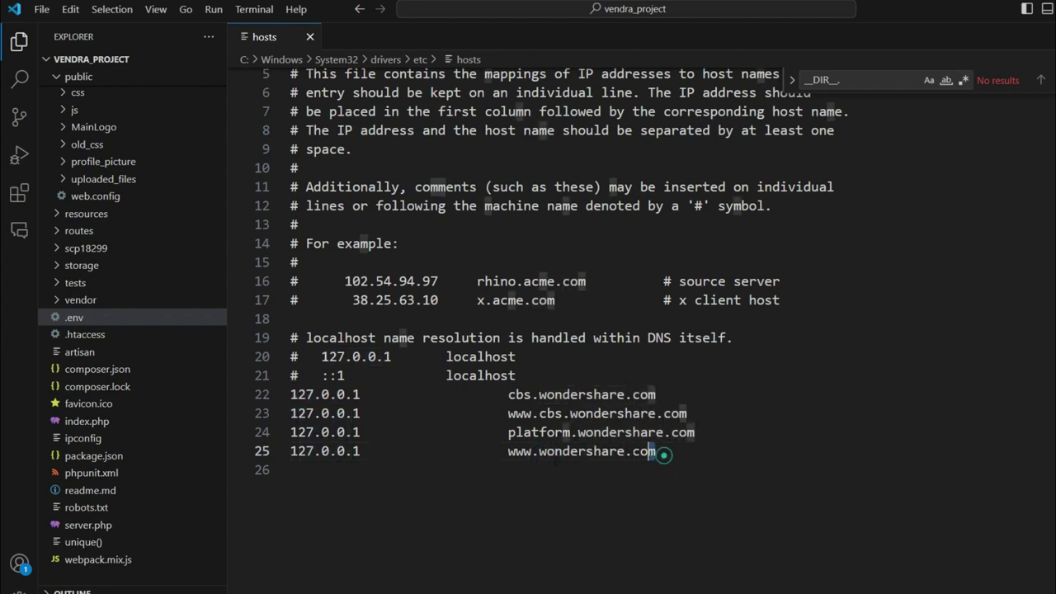
drag(656, 451, 290, 451)
key(ctrl+c)
click(685, 451)
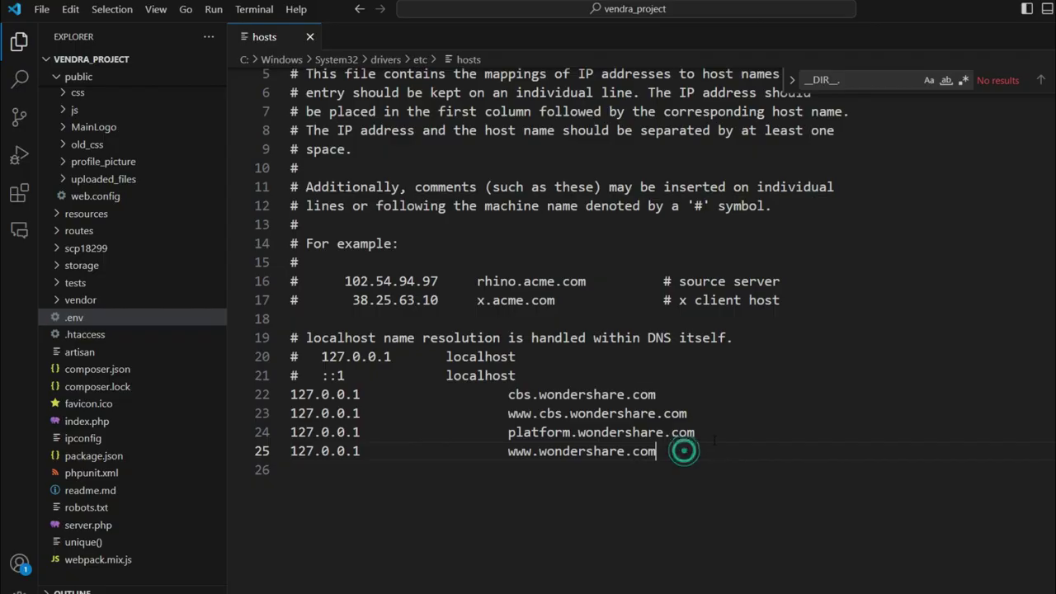
key(Return)
key(ctrl+v)
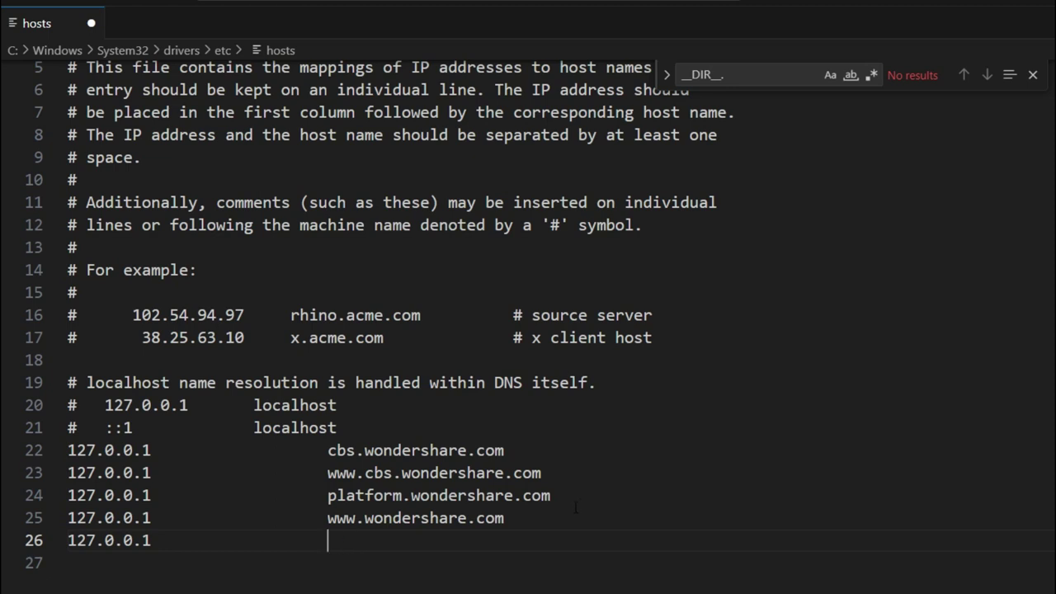
text(thewire)
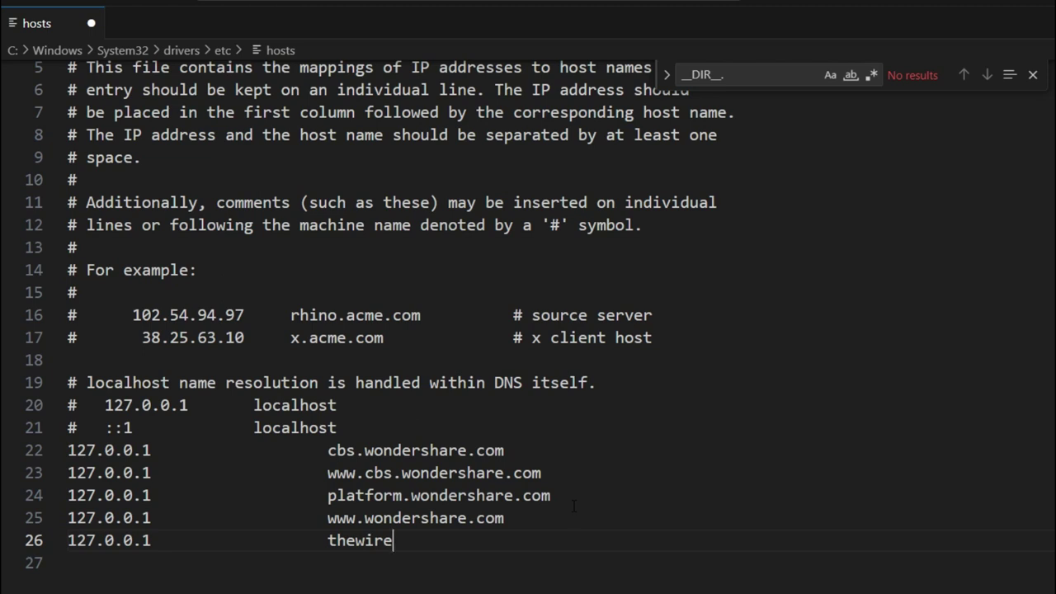
text(.com)
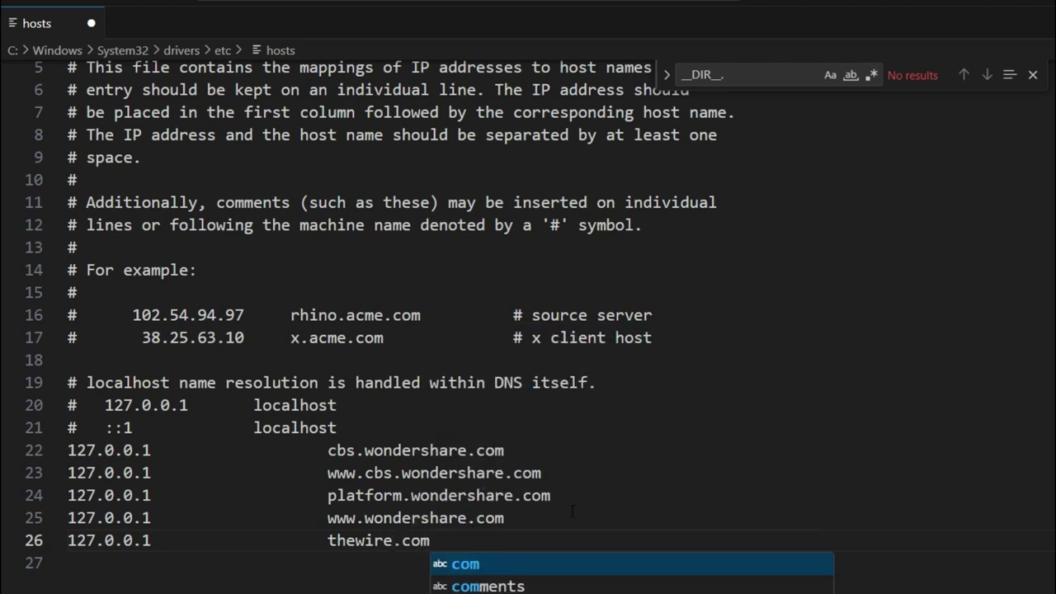
Prefix the host name in the new thewire.com entry with my_
key(Left)
key(Left)
key(Left)
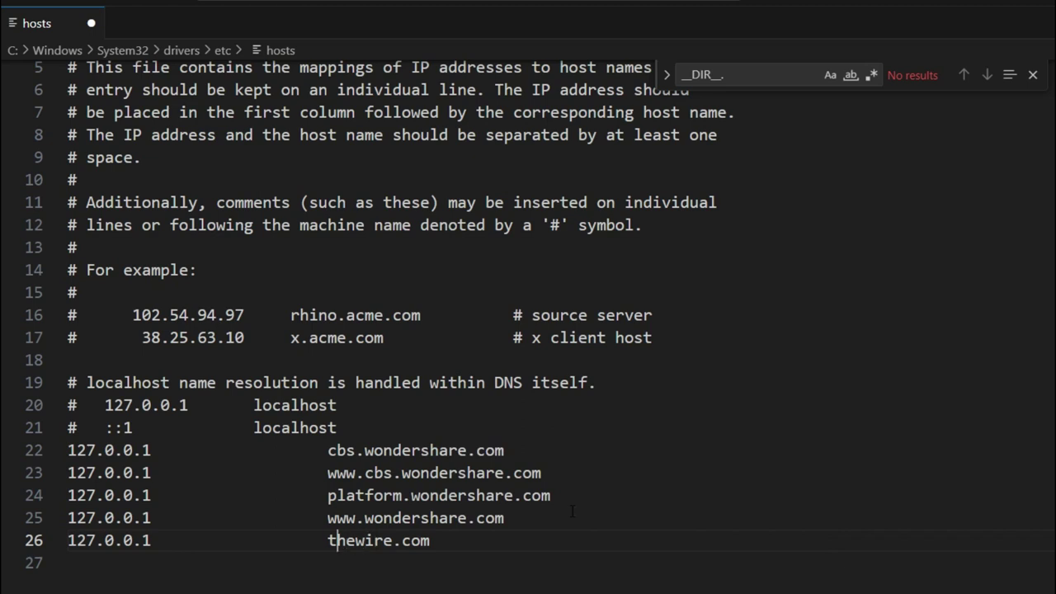
key(Left)
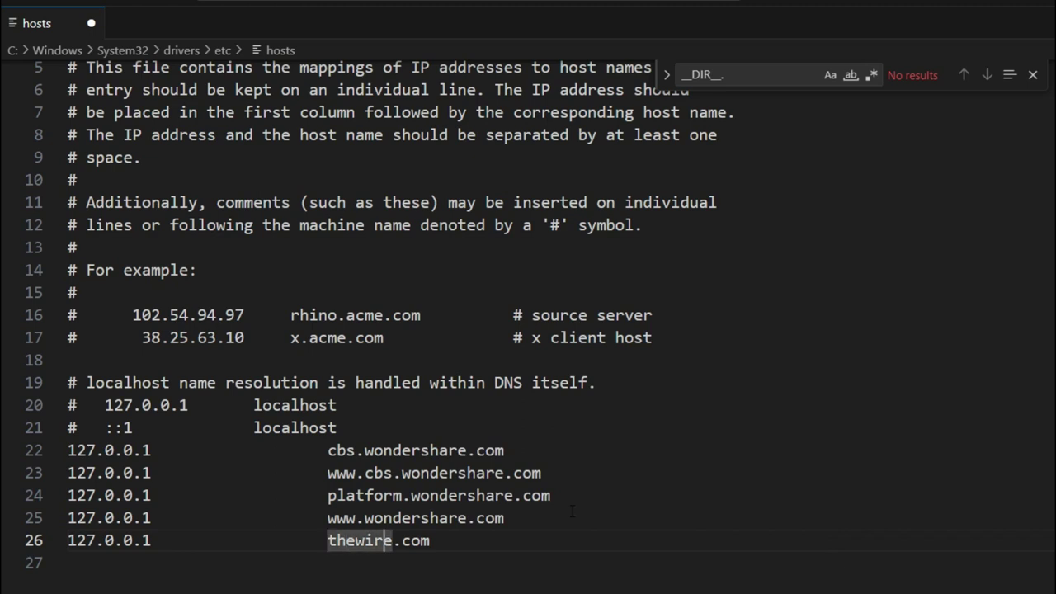
key(Right)
key(Right)
key(Right)
key(Right)
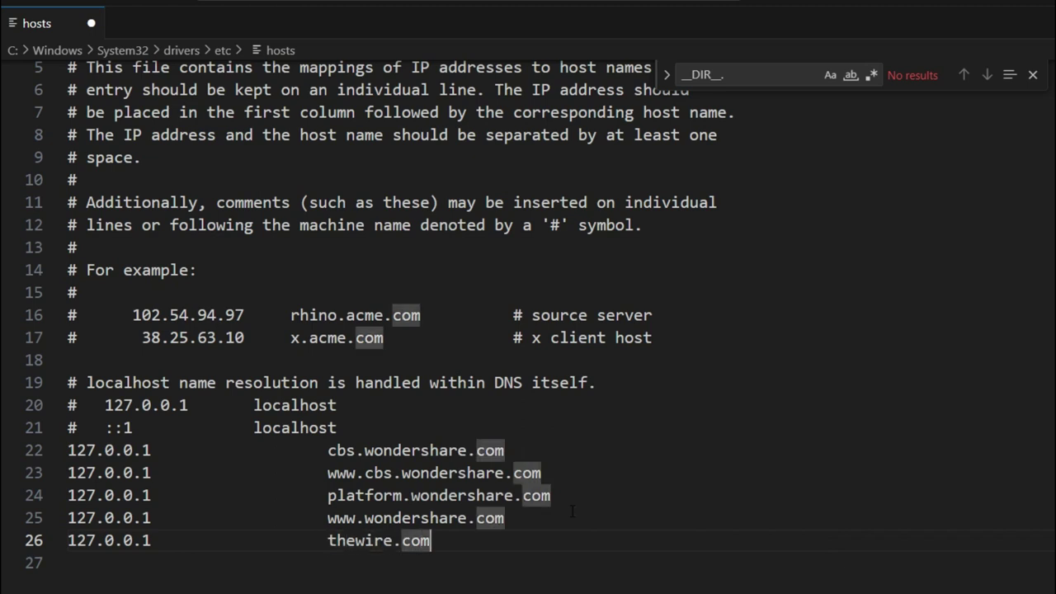
text(.p)
key(BackSpace)
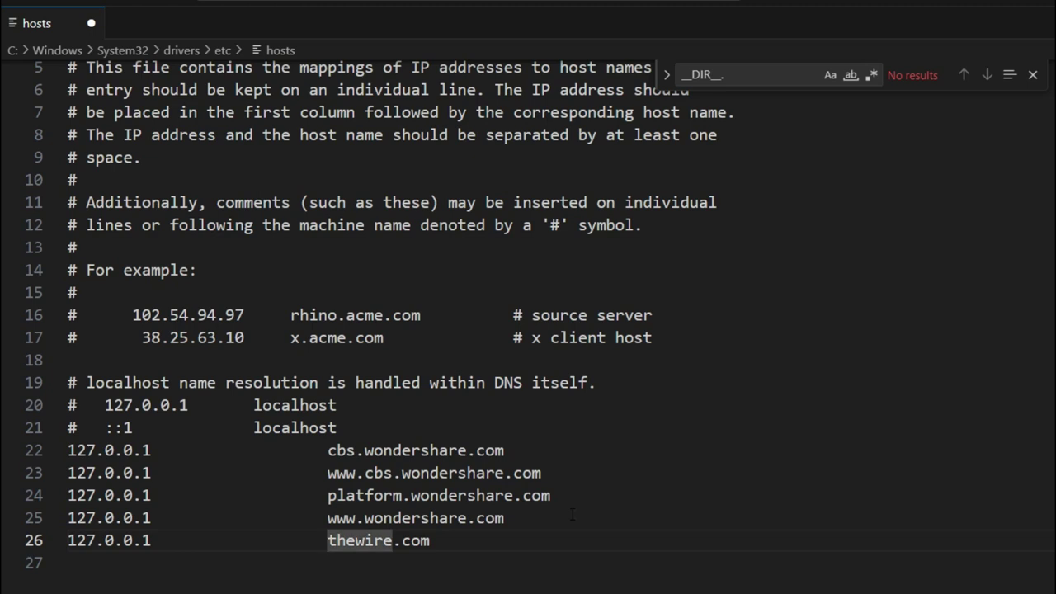
text(my_)
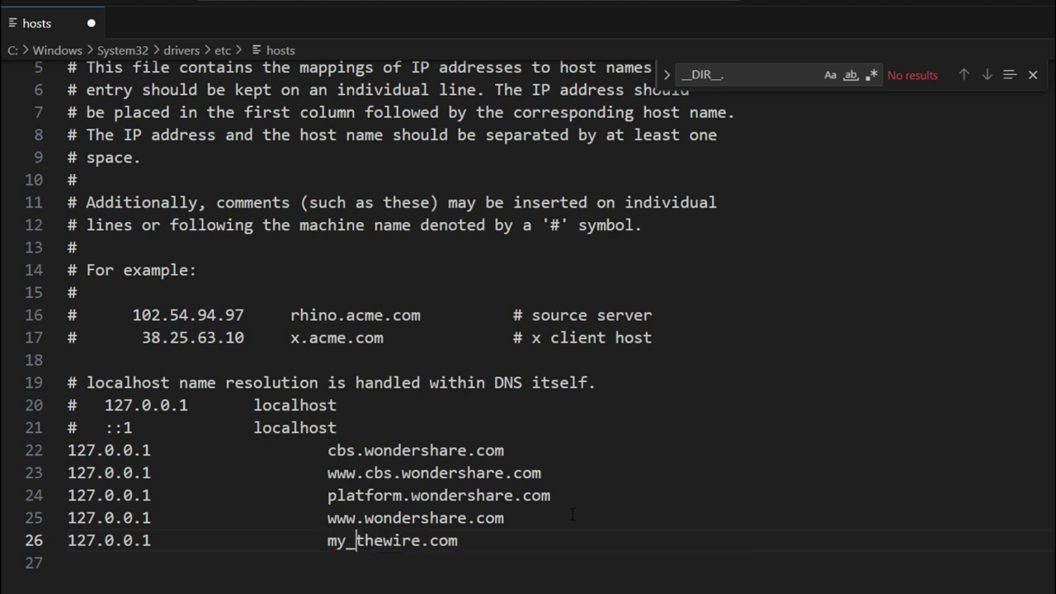
Append .local to the new entry's host name so it reads my_thewire.com.local
key(Right)
key(Right)
key(Right)
key(Right)
key(Right)
key(Right)
text(.local)
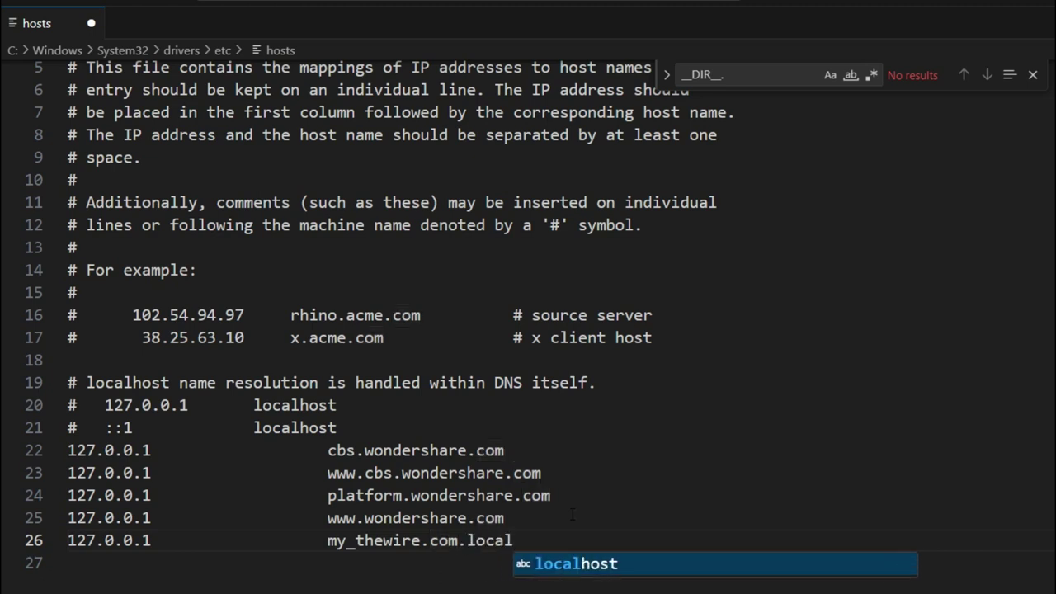
click(337, 564)
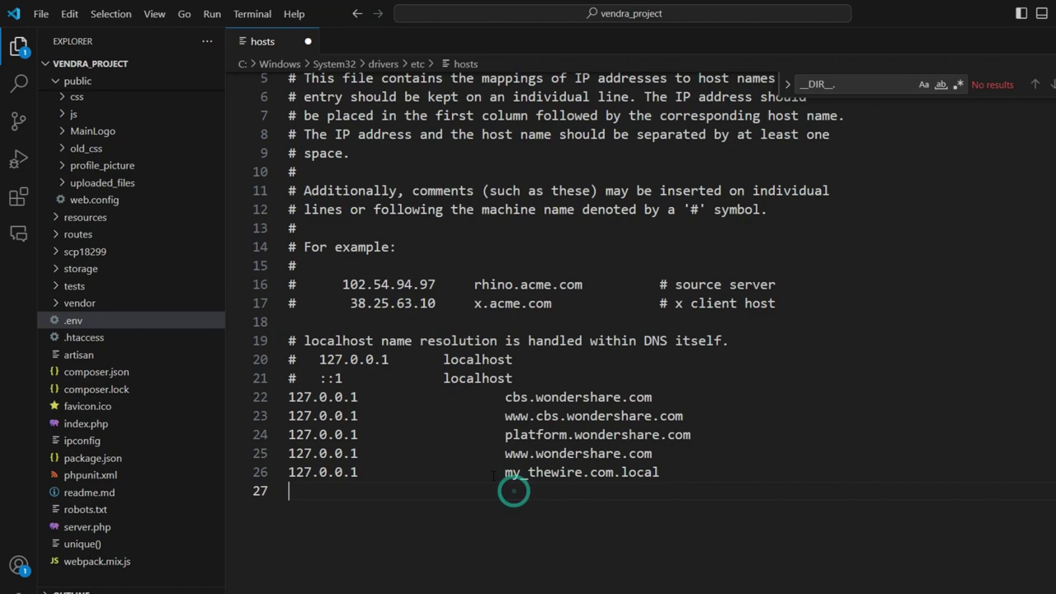
Save the edited hosts file
drag(504, 472, 660, 472)
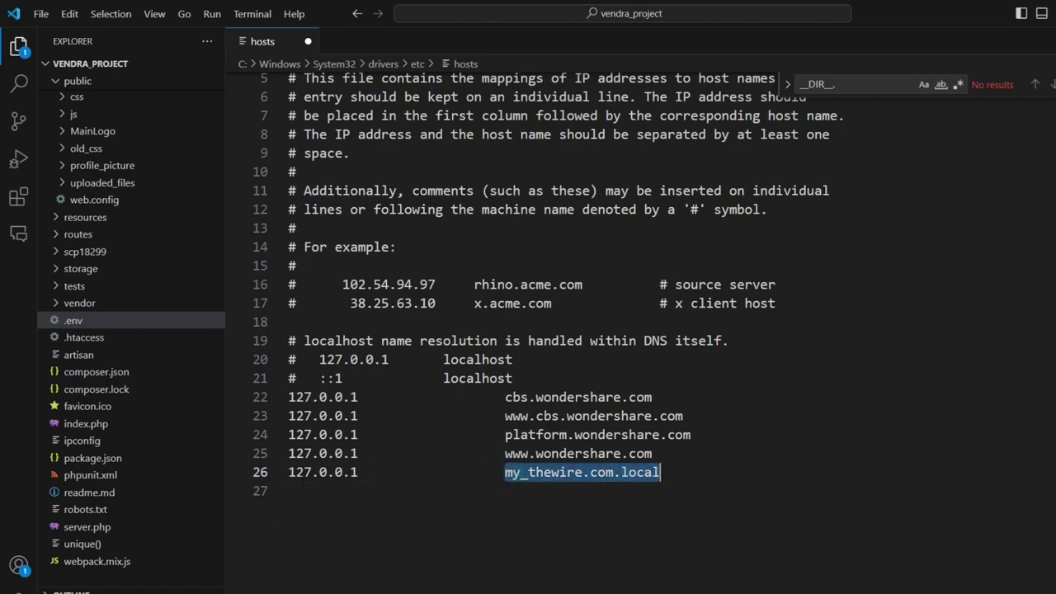
click(305, 472)
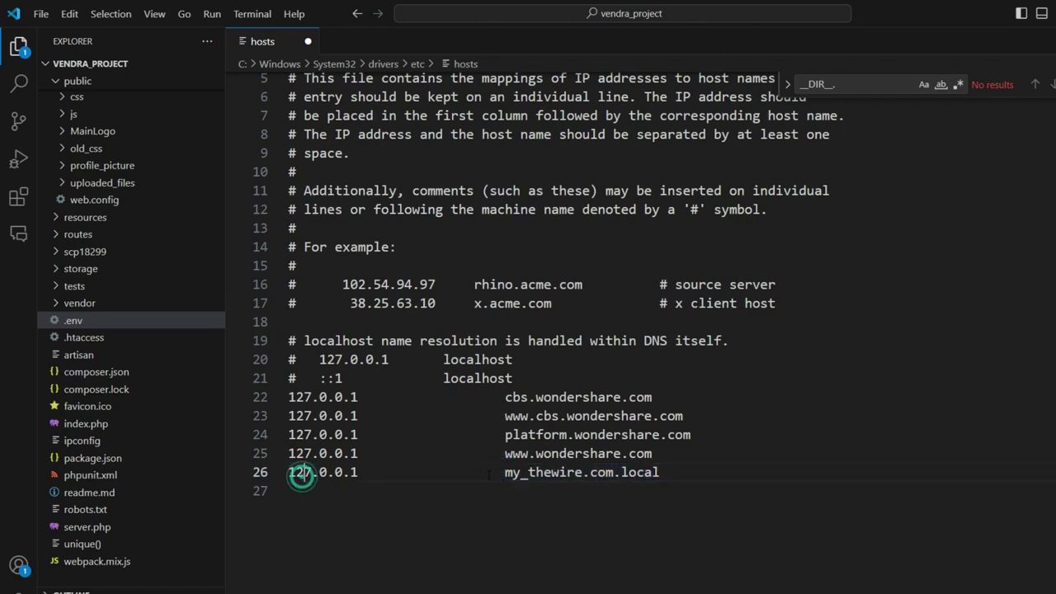
click(41, 14)
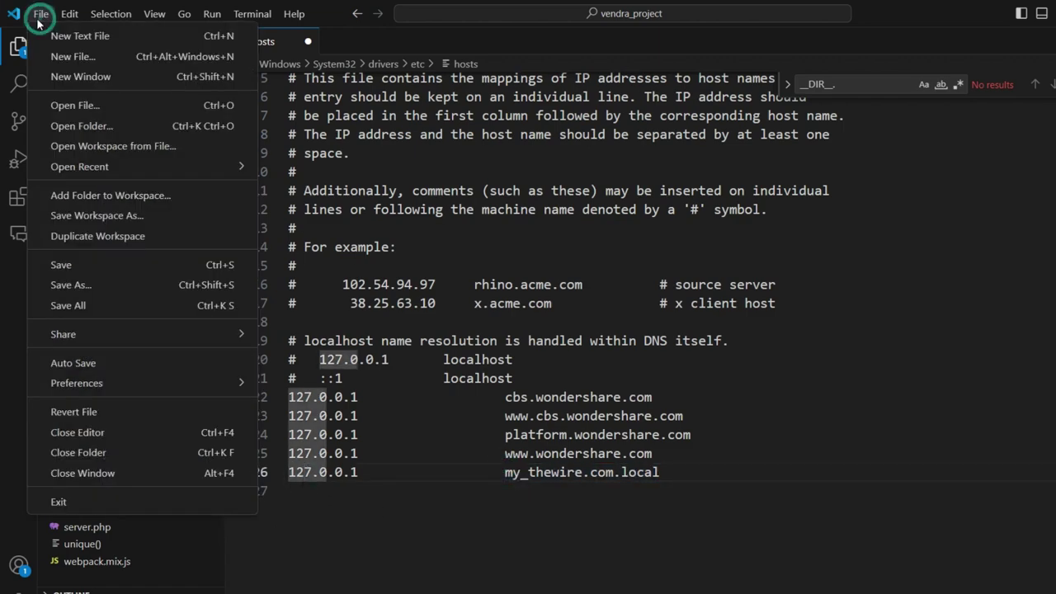
click(90, 264)
click(997, 588)
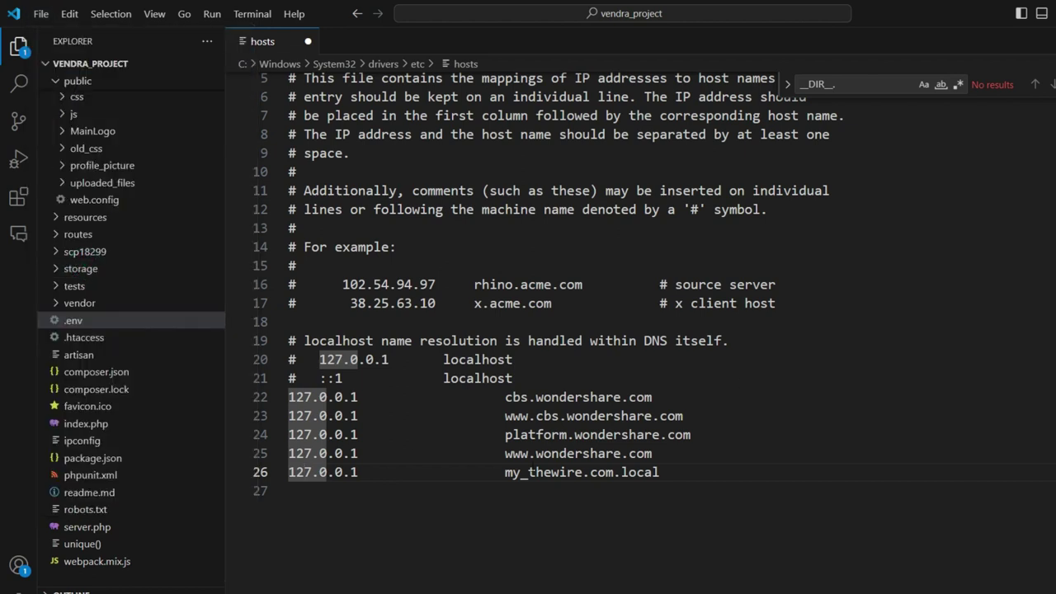
double_click(547, 471)
drag(669, 472, 297, 472)
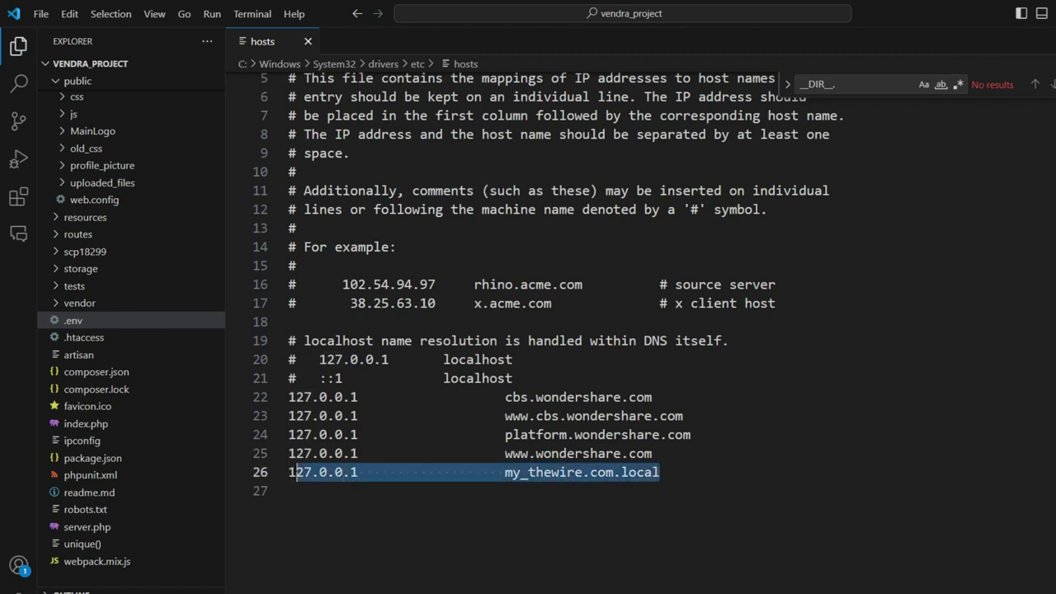
click(565, 434)
Switch to File Explorer and open the xampp folder on the C: drive
key(alt+Tab)
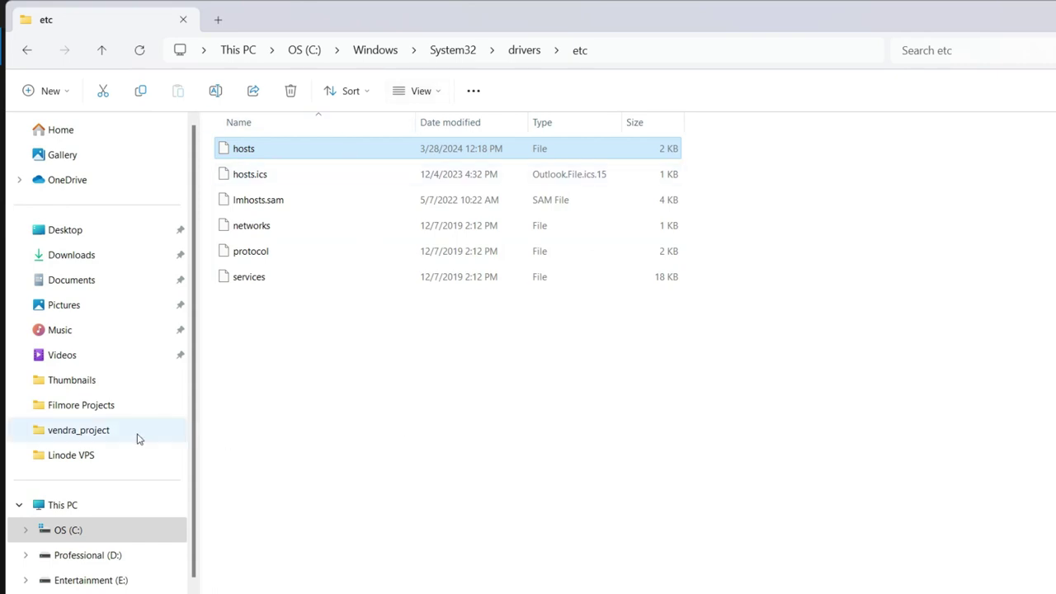
click(260, 51)
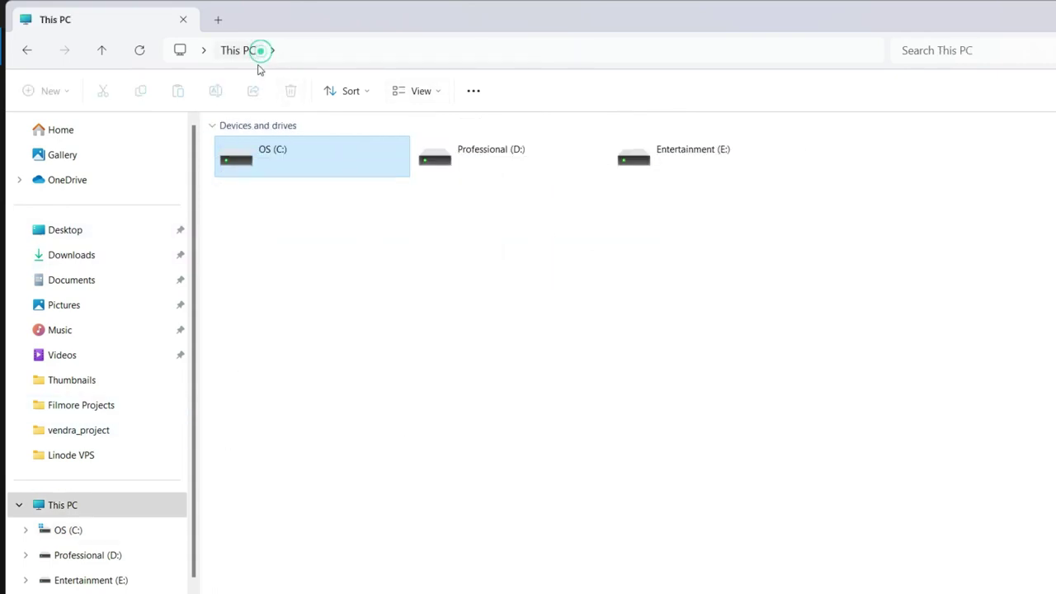
double_click(284, 155)
click(307, 315)
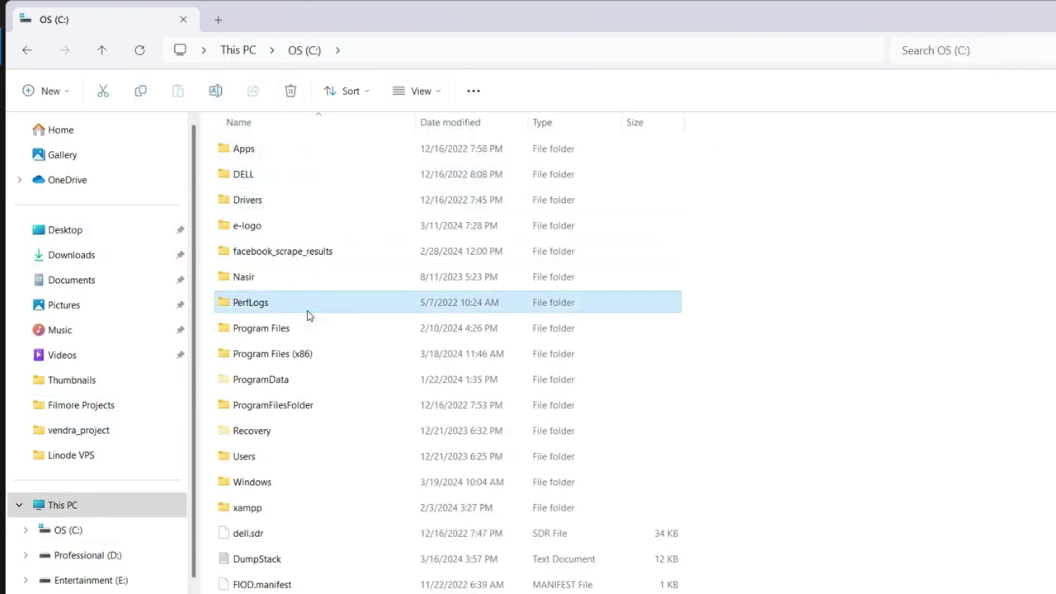
click(258, 512)
double_click(287, 508)
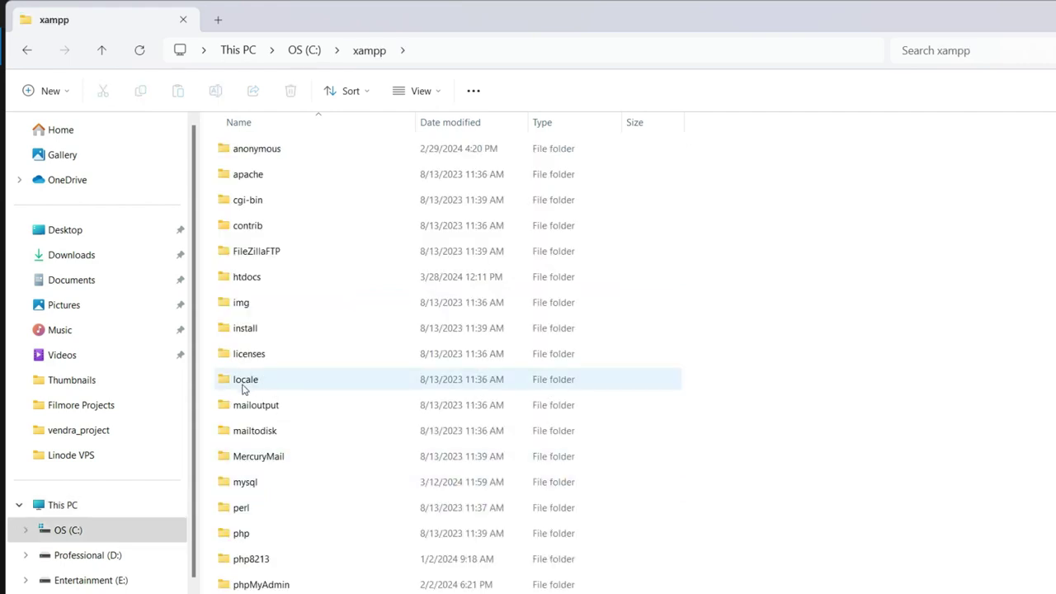
Browse from xampp to apache/conf/extra and open httpd-vhosts.conf in the VS Code editor
scroll(272, 324, down, 9)
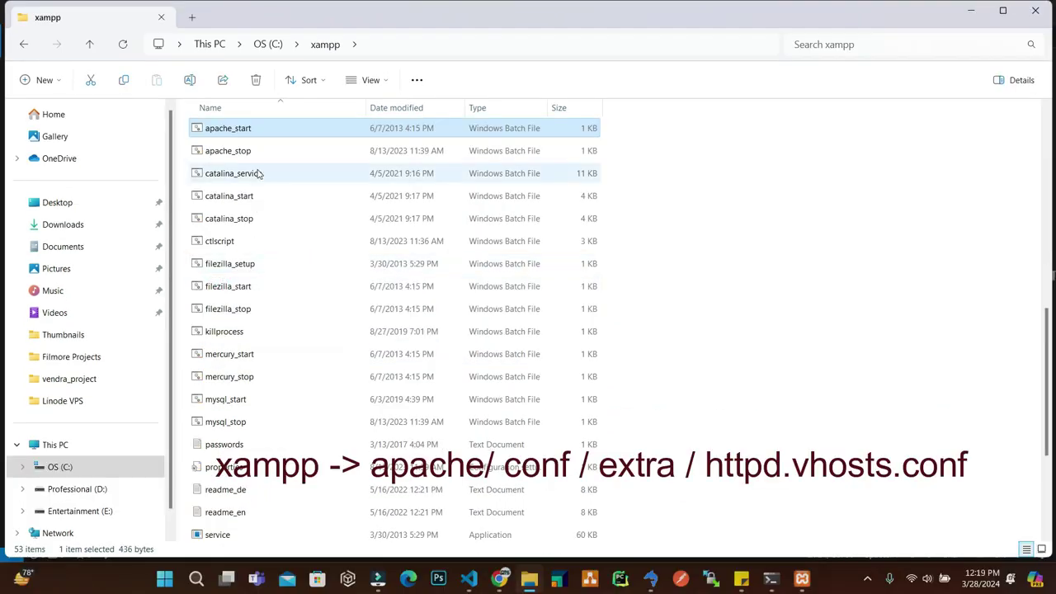
scroll(258, 173, up, 8)
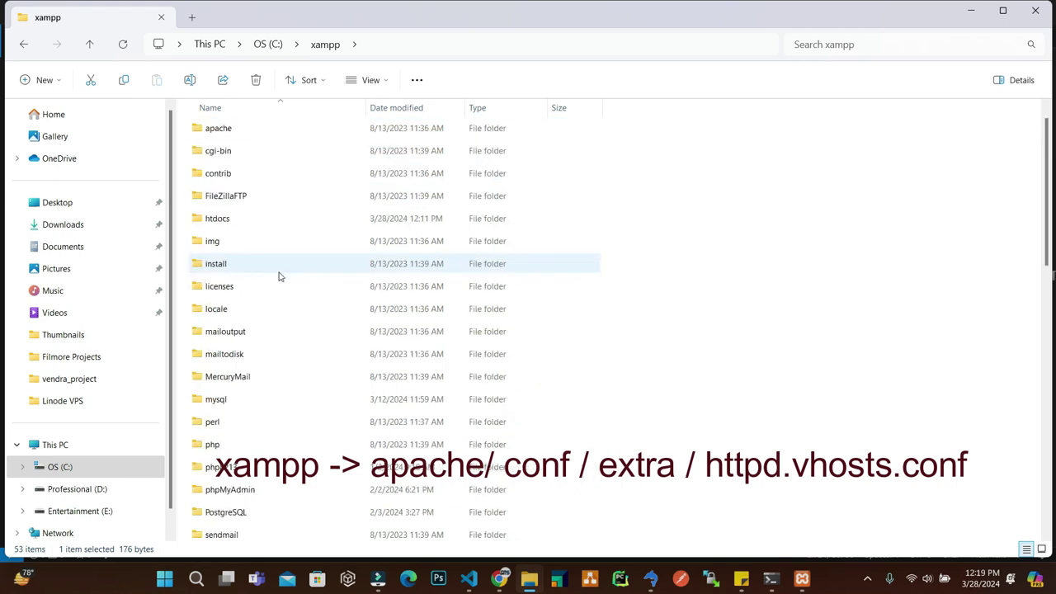
click(272, 155)
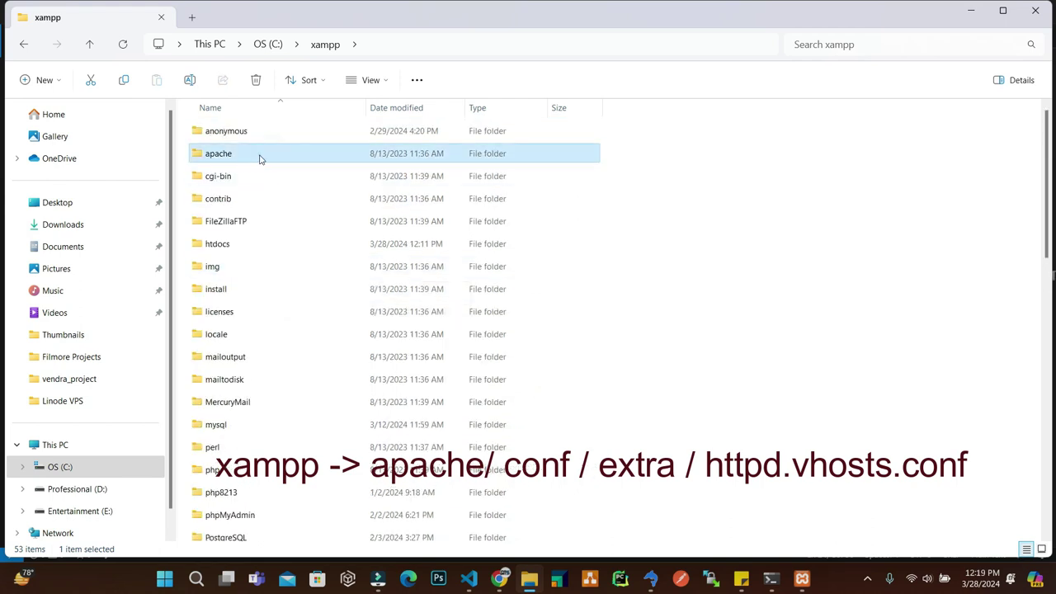
double_click(259, 159)
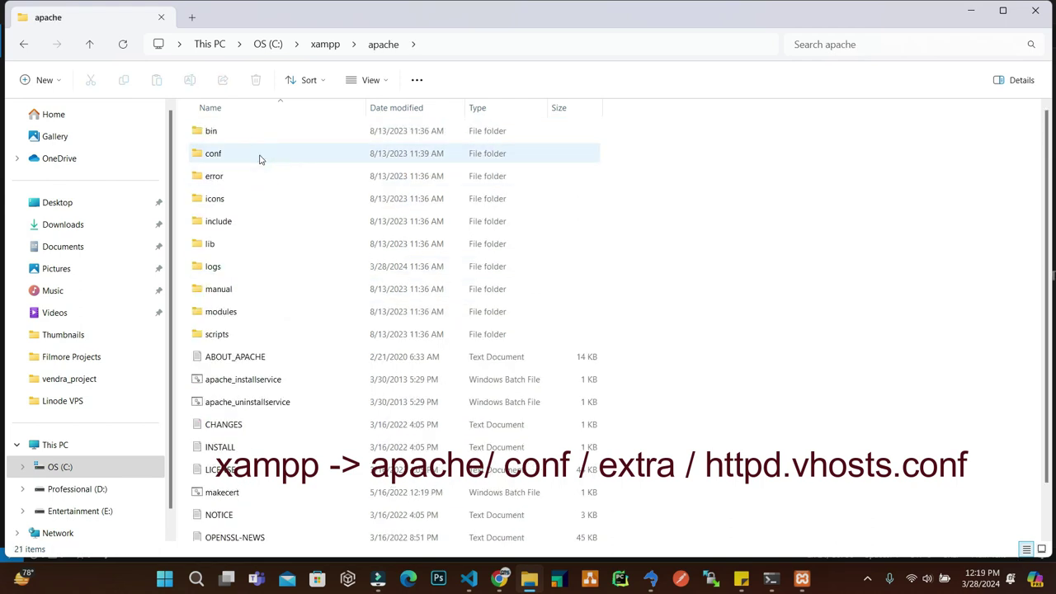
click(263, 153)
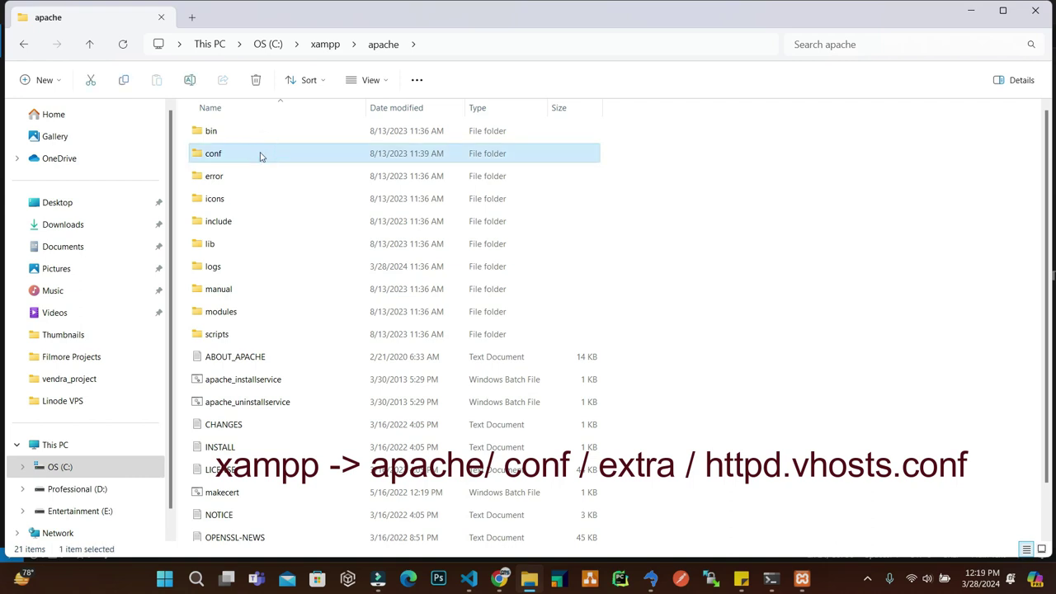
double_click(259, 156)
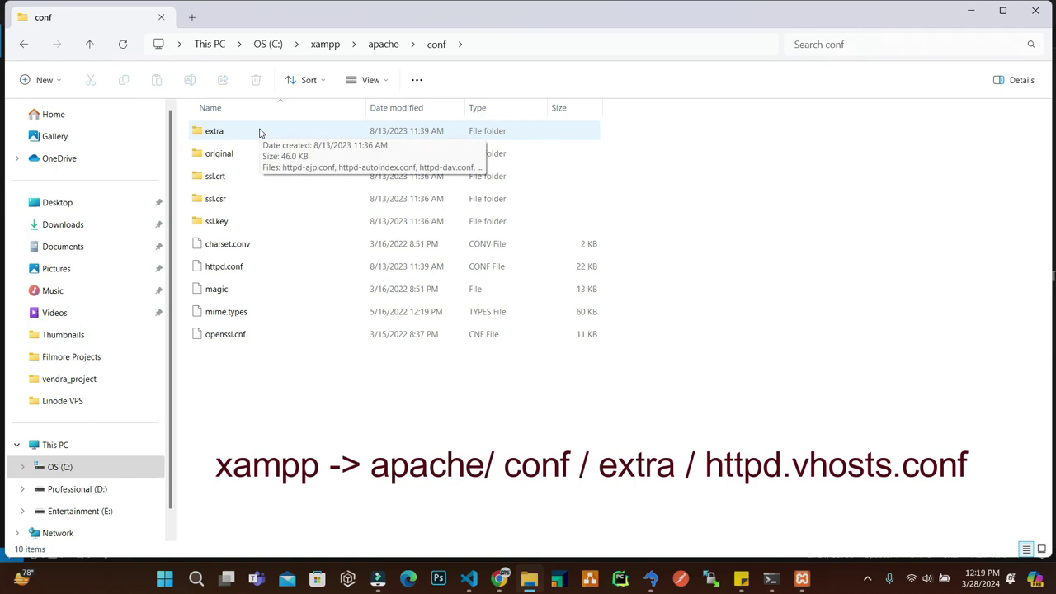
double_click(259, 133)
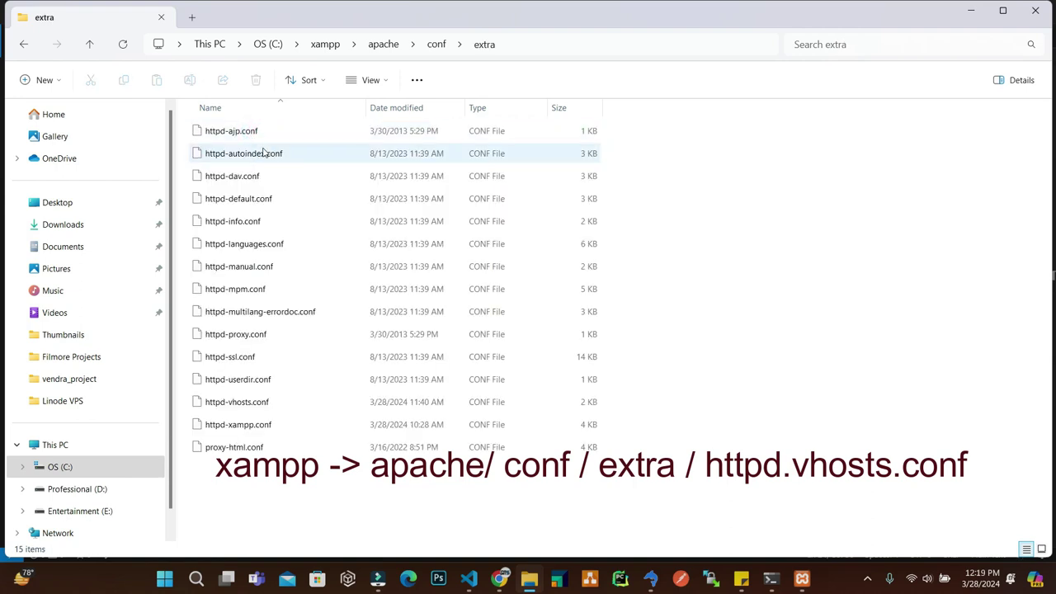
click(263, 409)
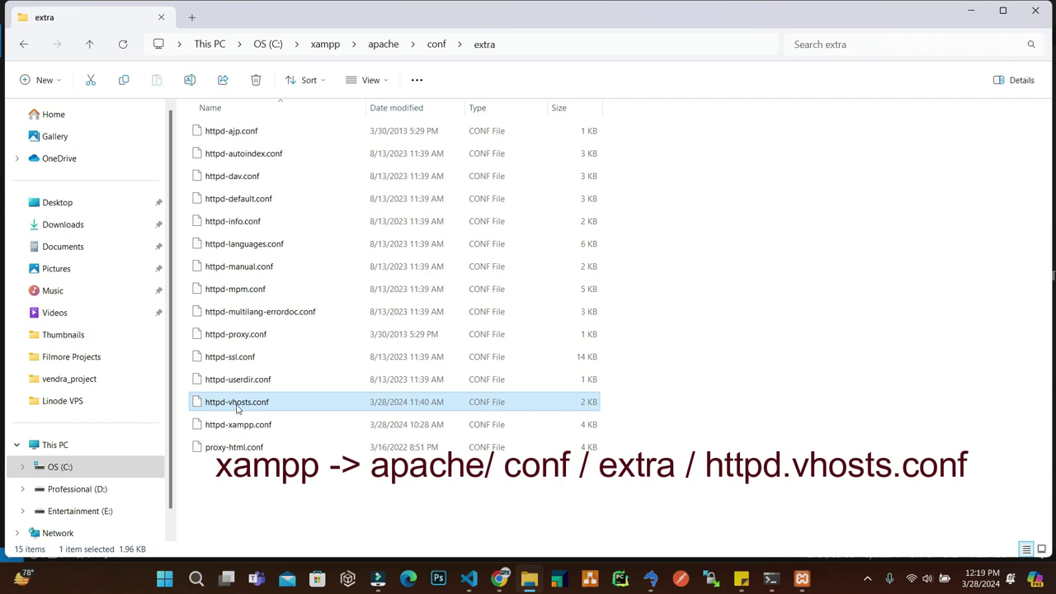
drag(248, 406, 505, 55)
Add a VirtualHost block at line 45 for laravel.local:80, with DocumentRoot and Directory C:/xampp/htdocs/laravel_project/public, ServerName laravel.local, Options Indexes FollowSymLinks, AllowOverride All and Require all granted
click(377, 292)
scroll(377, 292, up, 1)
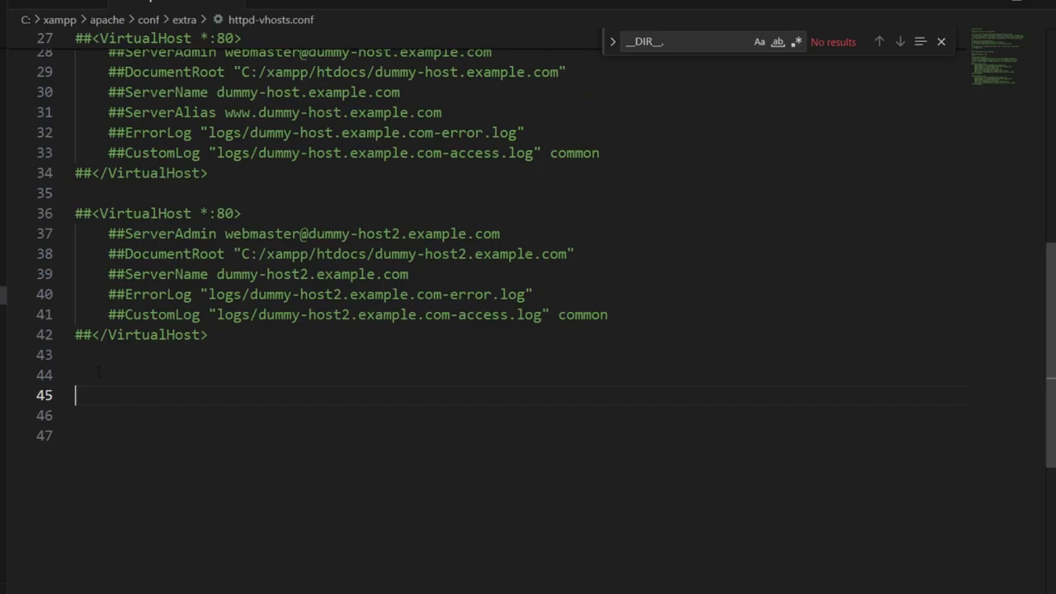
text(<VirtualHost laravel.local:80>     DocumentRoot "C:/xampp/htdocs/laravel_project/public"     ServerName laravel.local     <Directory "C:/xampp/htdocs/laravel_project/public">         Options Indexes FollowSymLinks         AllowOverride All         Require all granted     </Directory> </VirtualHost>)
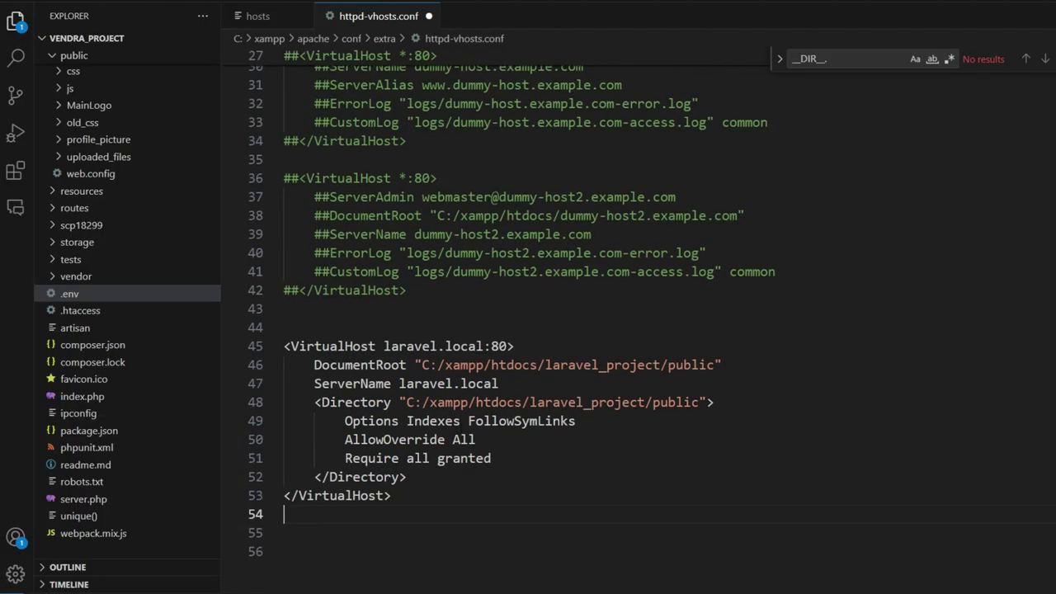
Change the new block's DocumentRoot to C:/xampp/htdocs/thewire_php7, copying the folder name from the site's address in the browser
double_click(593, 365)
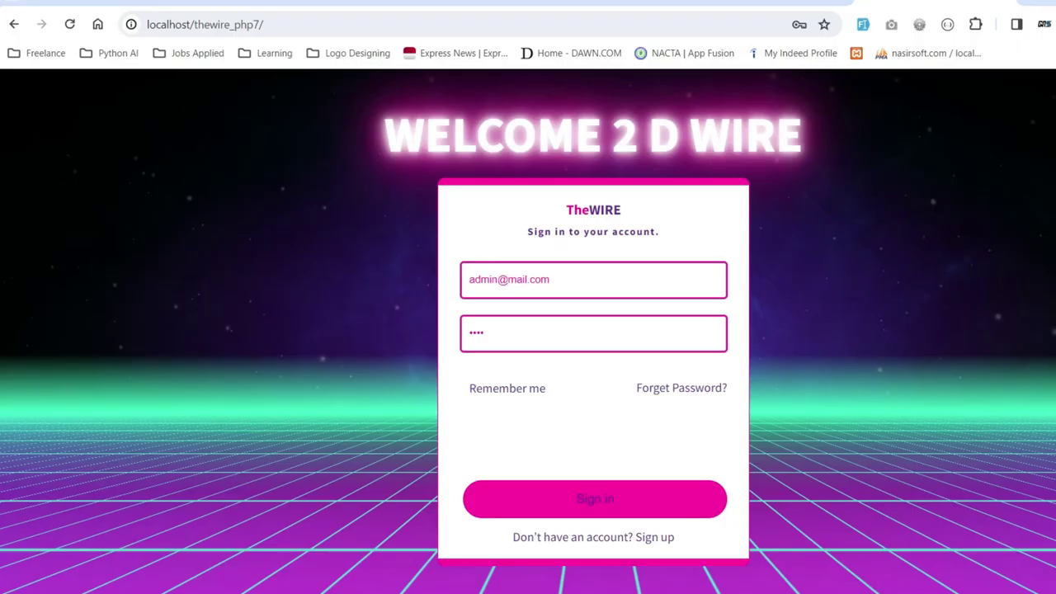
double_click(208, 24)
key(ctrl+c)
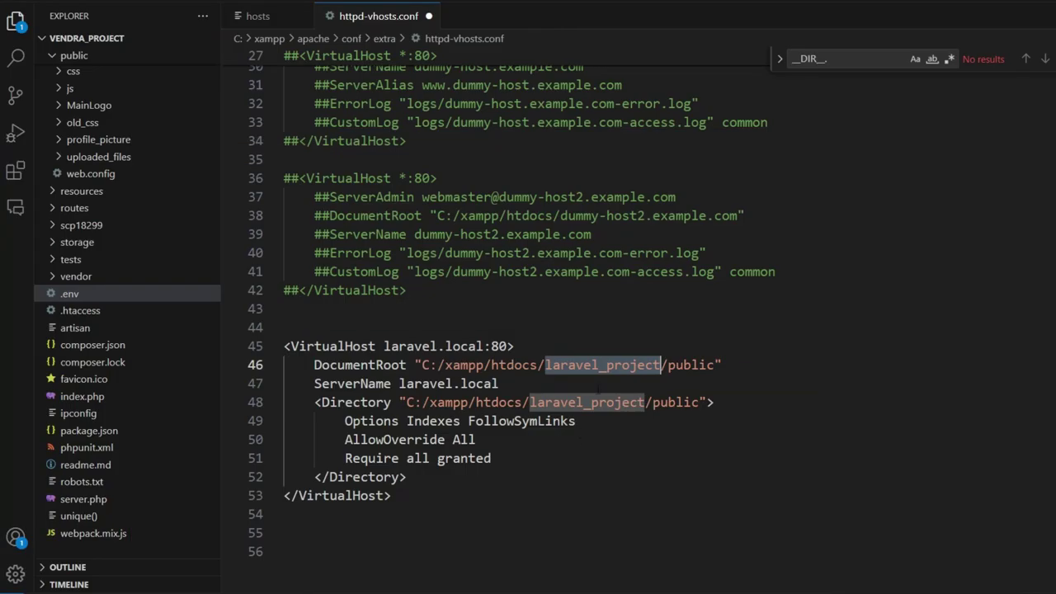
click(209, 353)
double_click(209, 353)
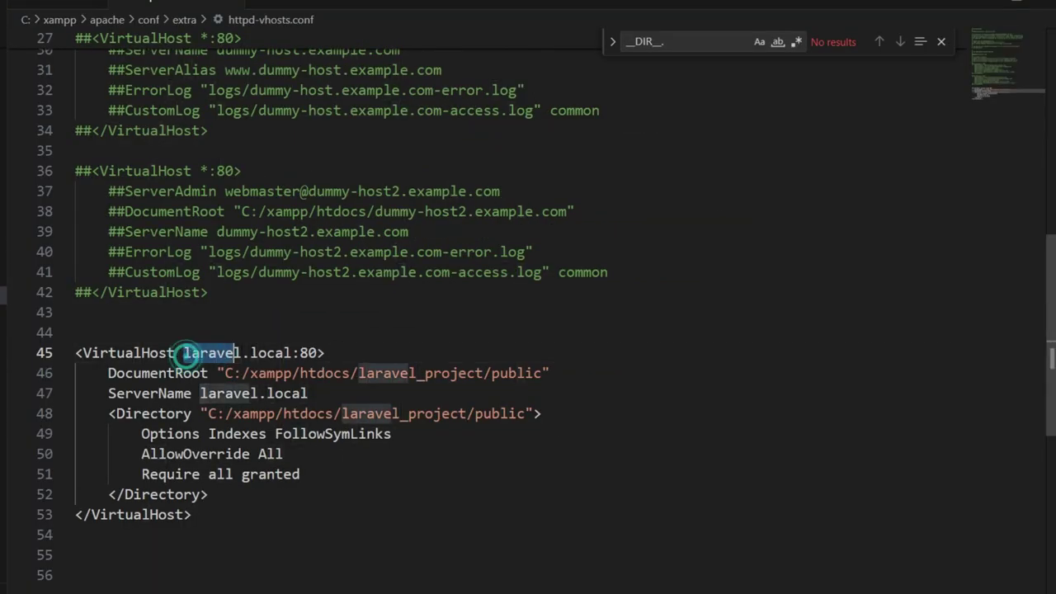
drag(184, 353, 286, 353)
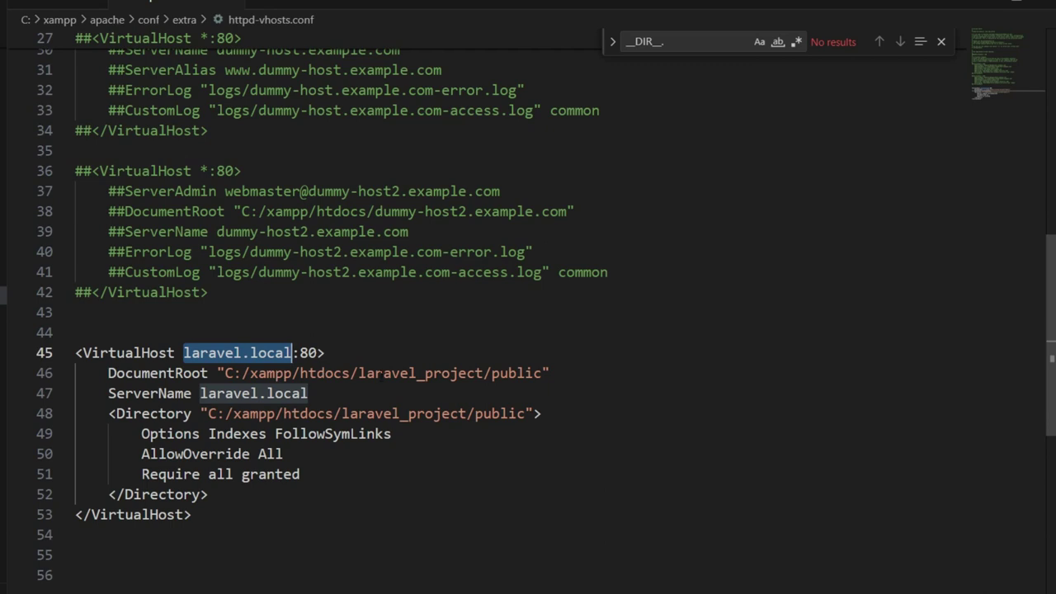
double_click(421, 373)
key(ctrl+v)
double_click(494, 373)
key(BackSpace)
Change the block's Directory path to C:/xampp/htdocs/thewire_php7, removing the /public part
double_click(393, 413)
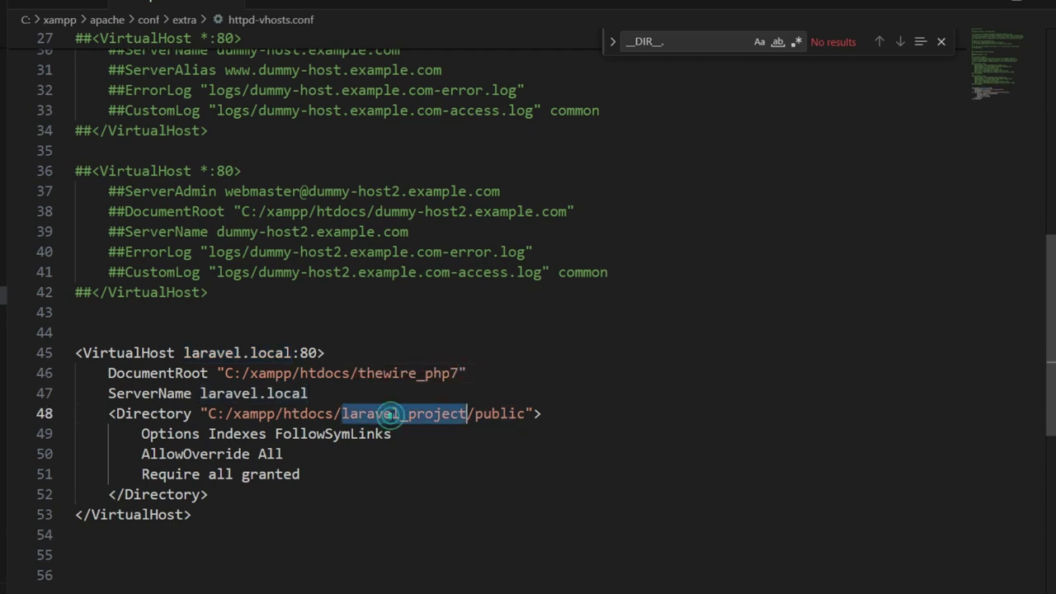
key(ctrl+v)
double_click(458, 414)
key(BackSpace)
key(BackSpace)
Copy my_thewire.com.local from the hosts file and use it to replace laravel.local in the VirtualHost opening tag
click(49, 1)
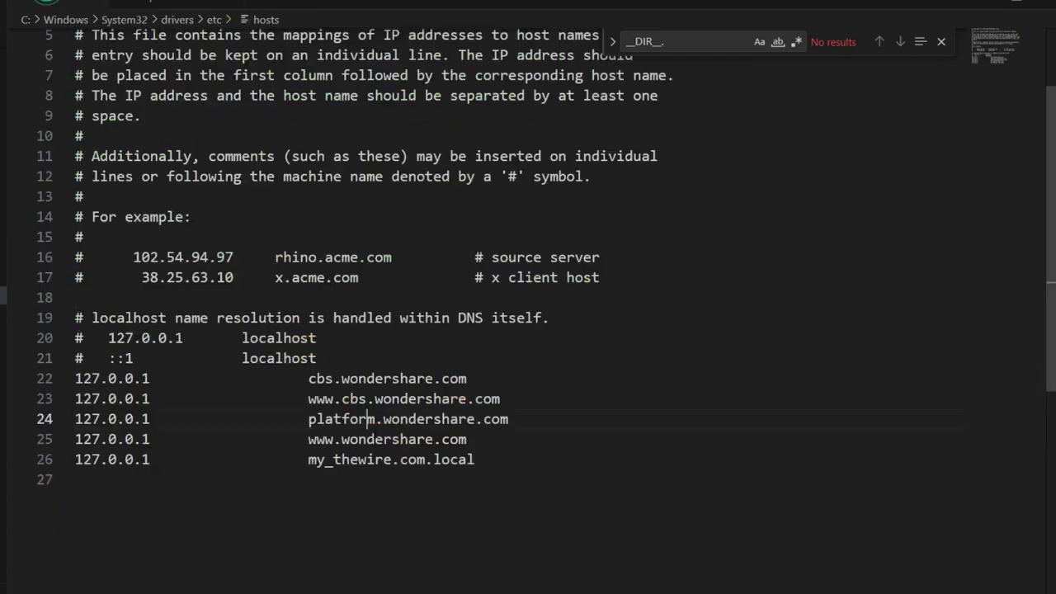
drag(309, 459, 477, 460)
key(ctrl+c)
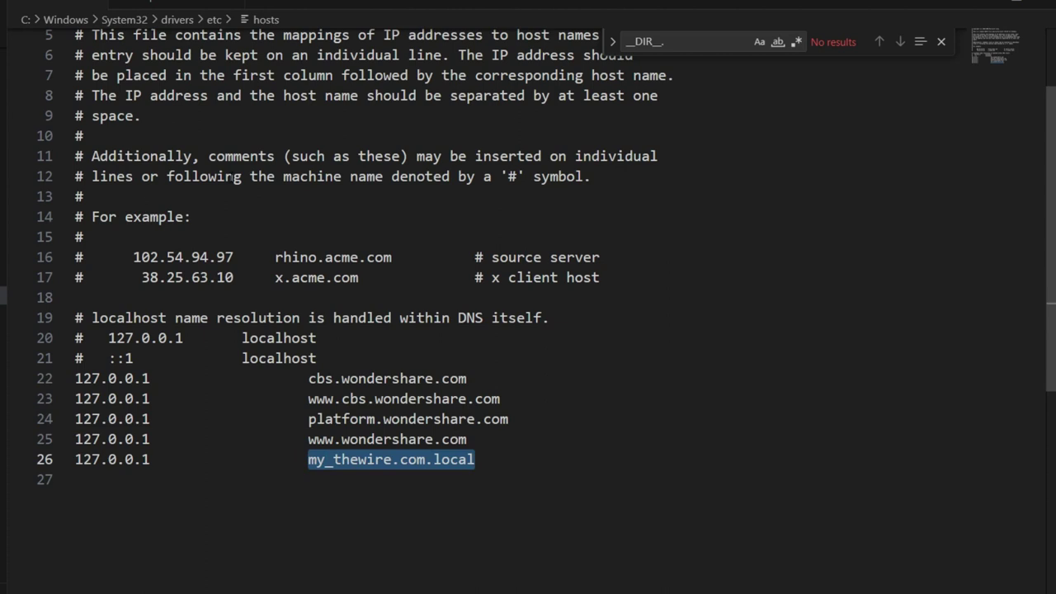
click(173, 3)
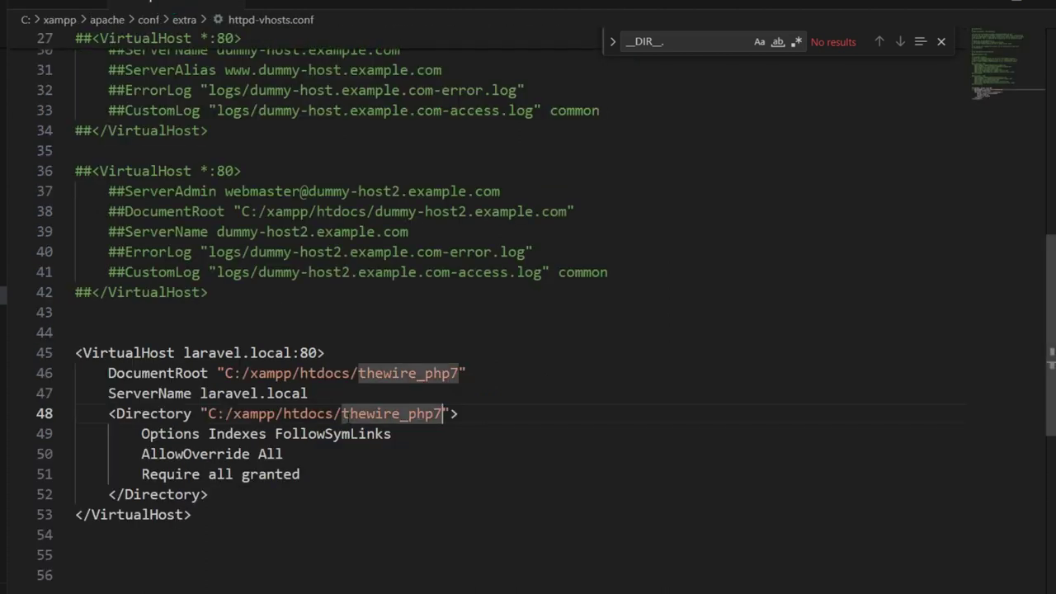
click(186, 353)
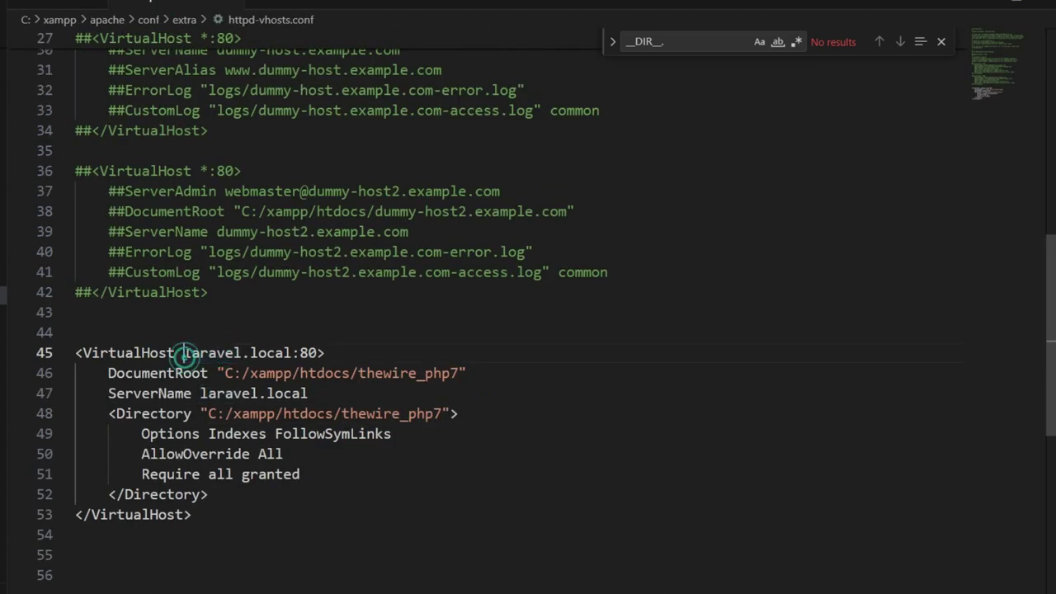
drag(184, 352, 288, 353)
key(ctrl+v)
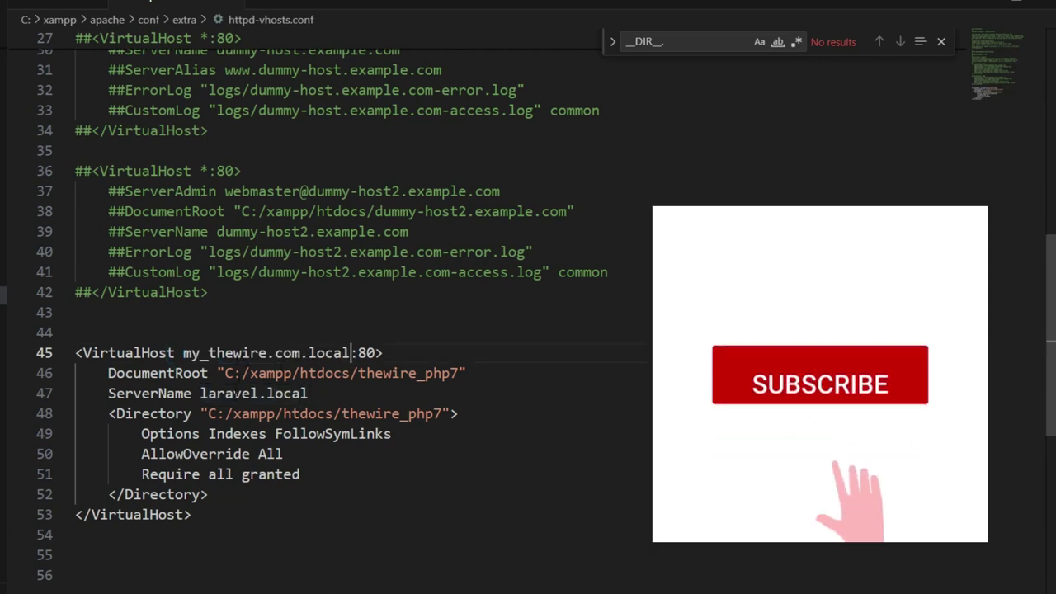
Set the block's ServerName to my_thewire.com.local and save httpd-vhosts.conf
click(199, 394)
drag(199, 394, 307, 393)
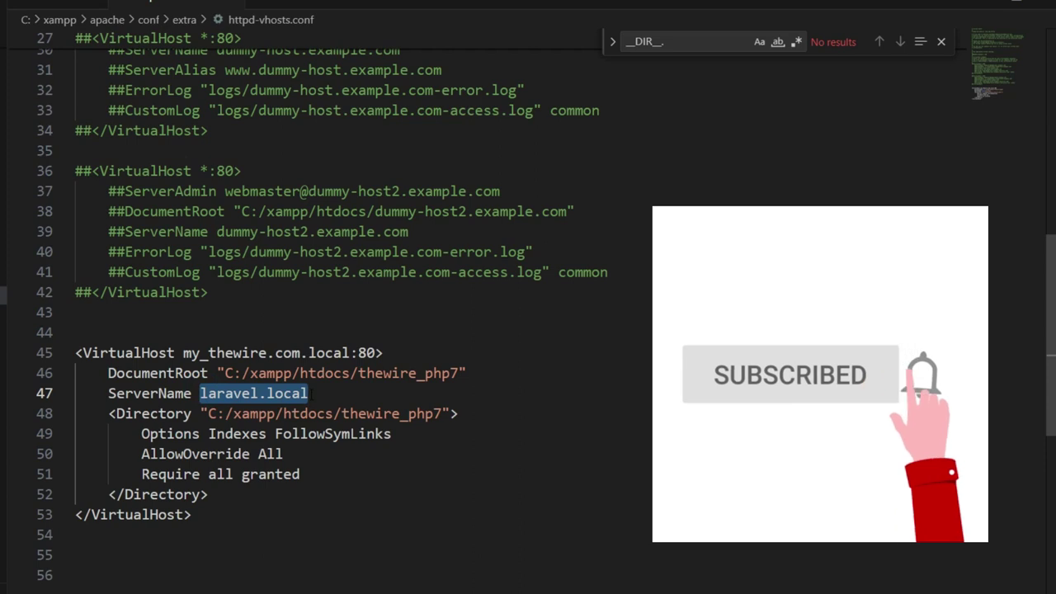
key(ctrl+v)
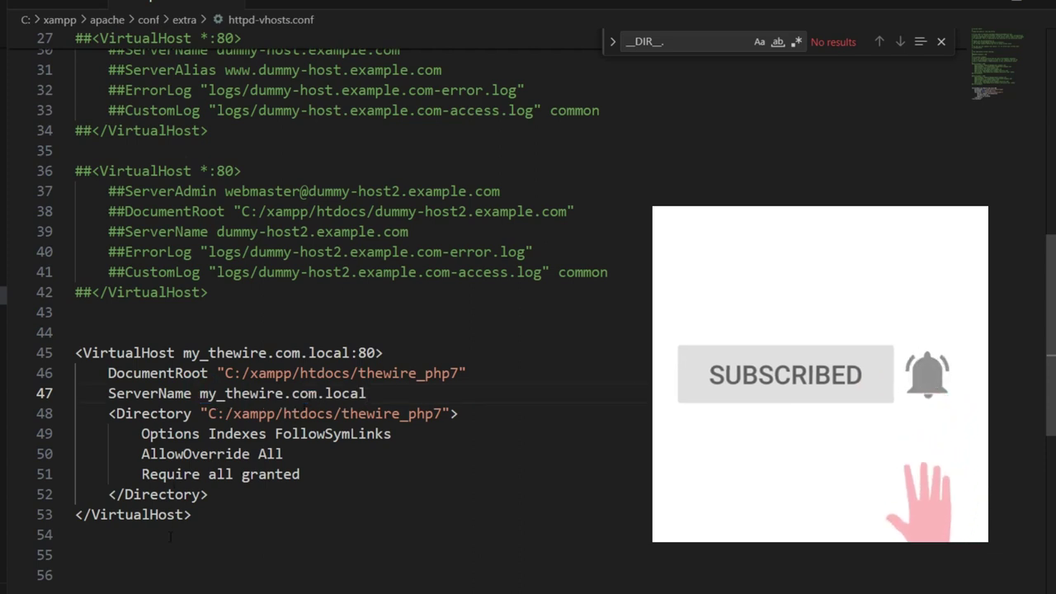
click(177, 528)
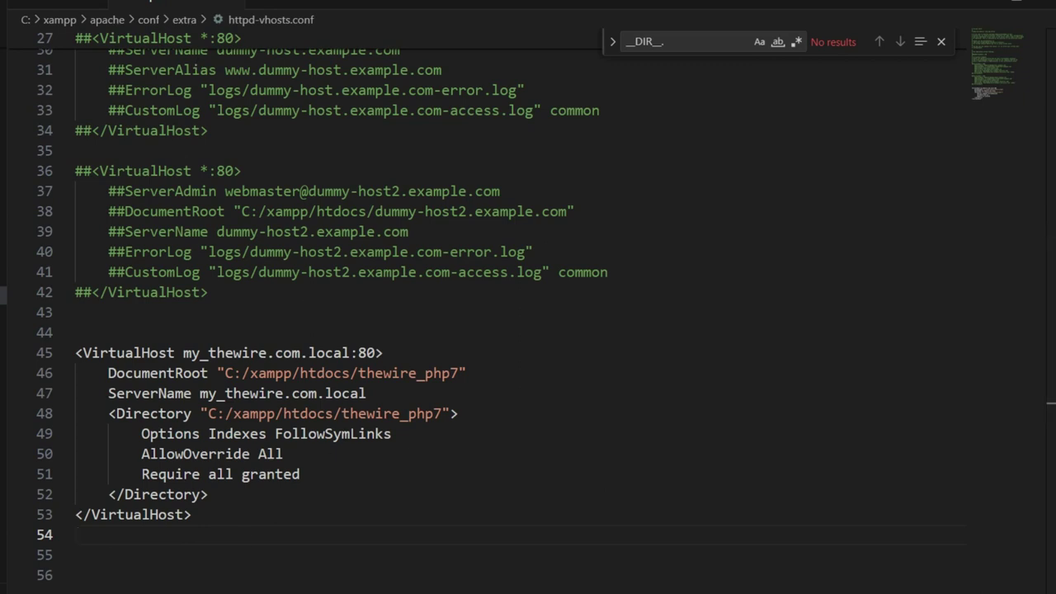
Stop and restart Apache in the XAMPP Control Panel, and close the control panel
drag(78, 0, 430, 95)
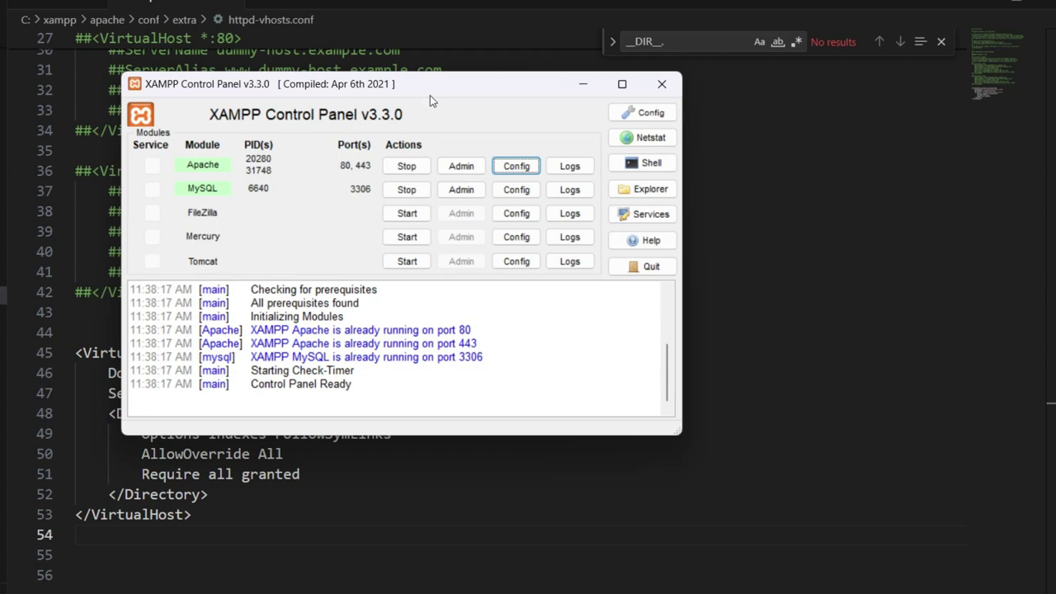
click(404, 167)
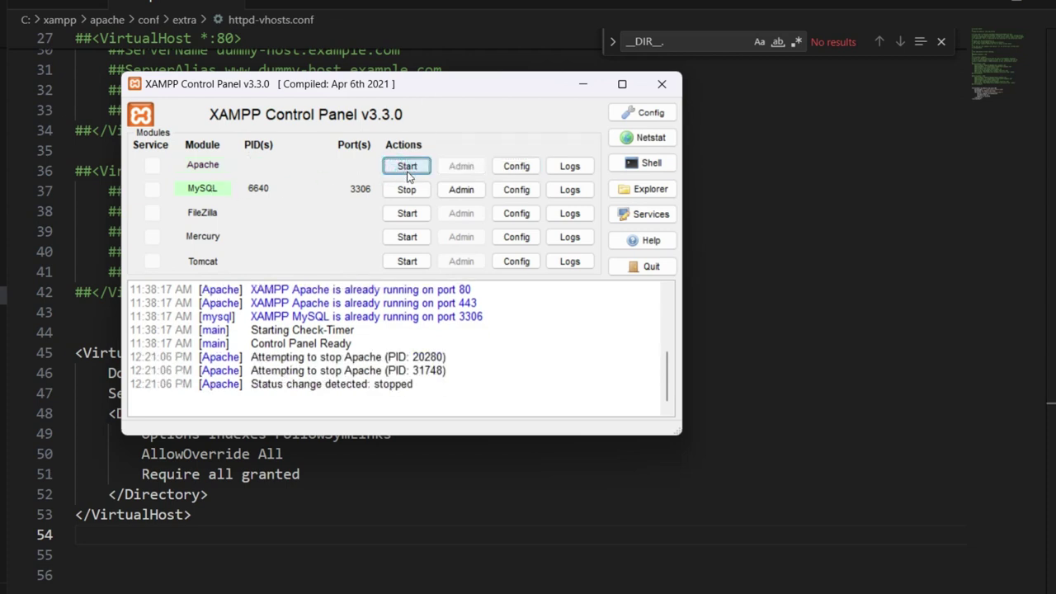
click(407, 174)
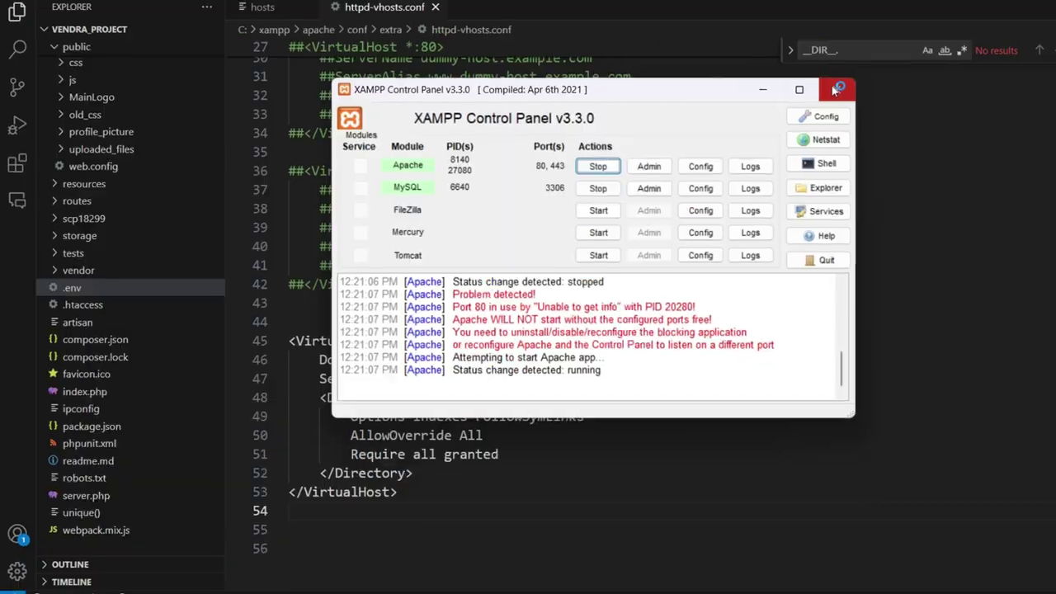
click(836, 89)
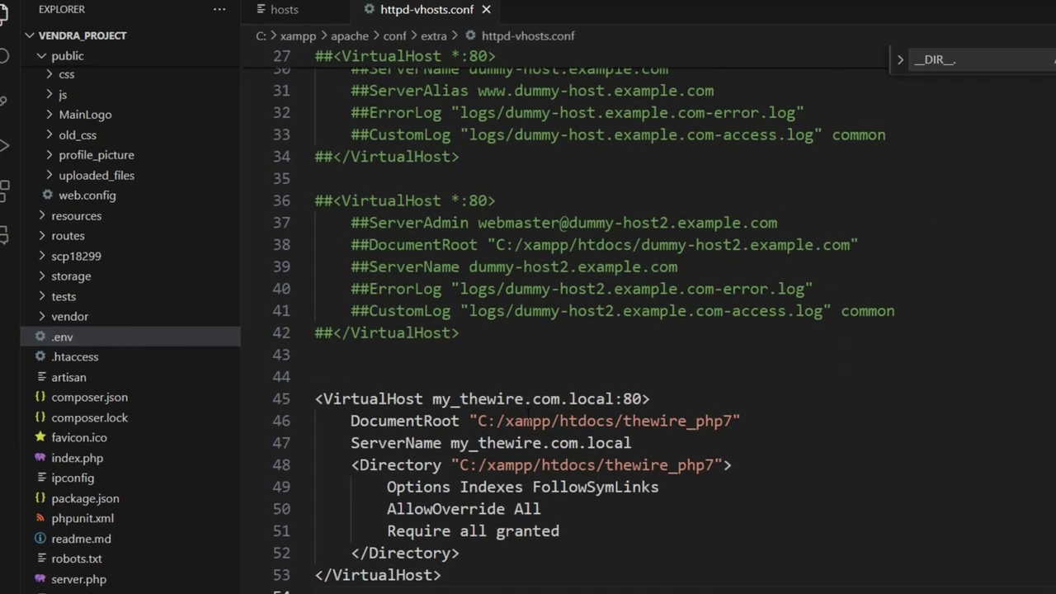
Copy my_thewire.com.local from the VirtualHost tag and load it in a new browser tab
drag(451, 424, 650, 425)
key(ctrl+c)
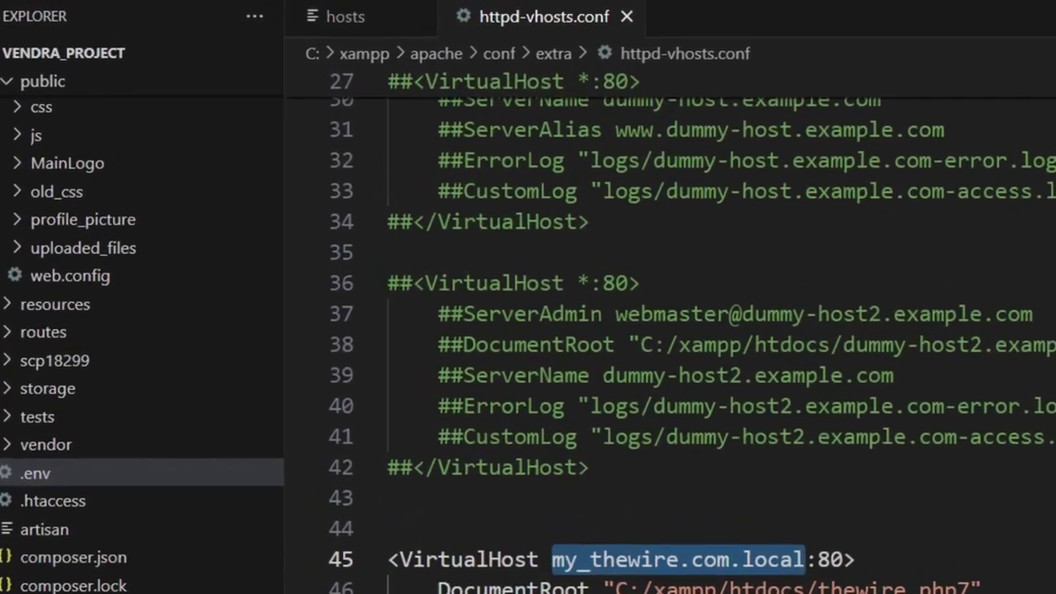
key(alt+Tab)
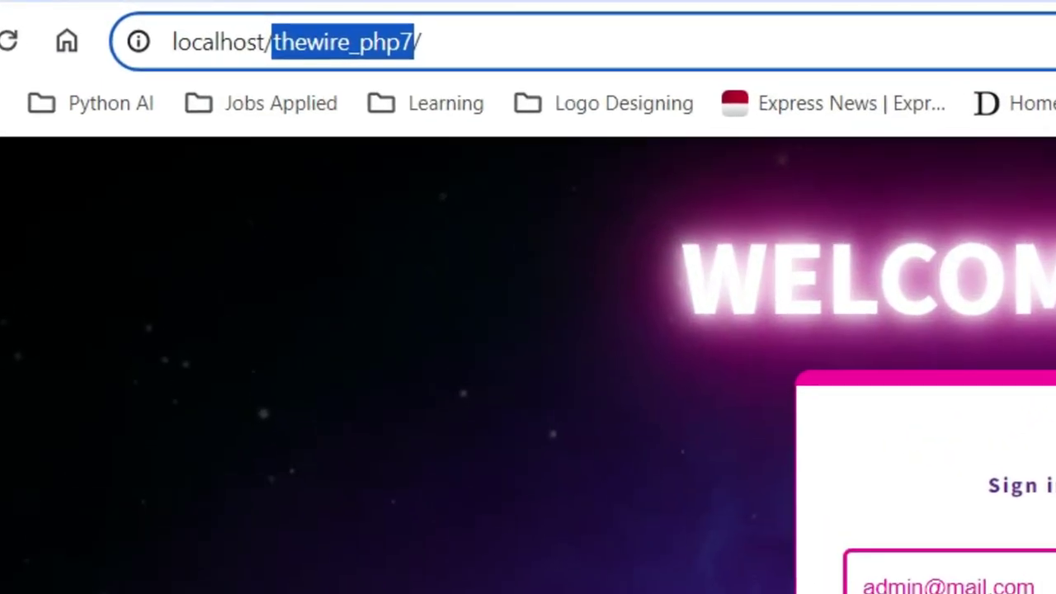
key(ctrl+t)
key(ctrl+v)
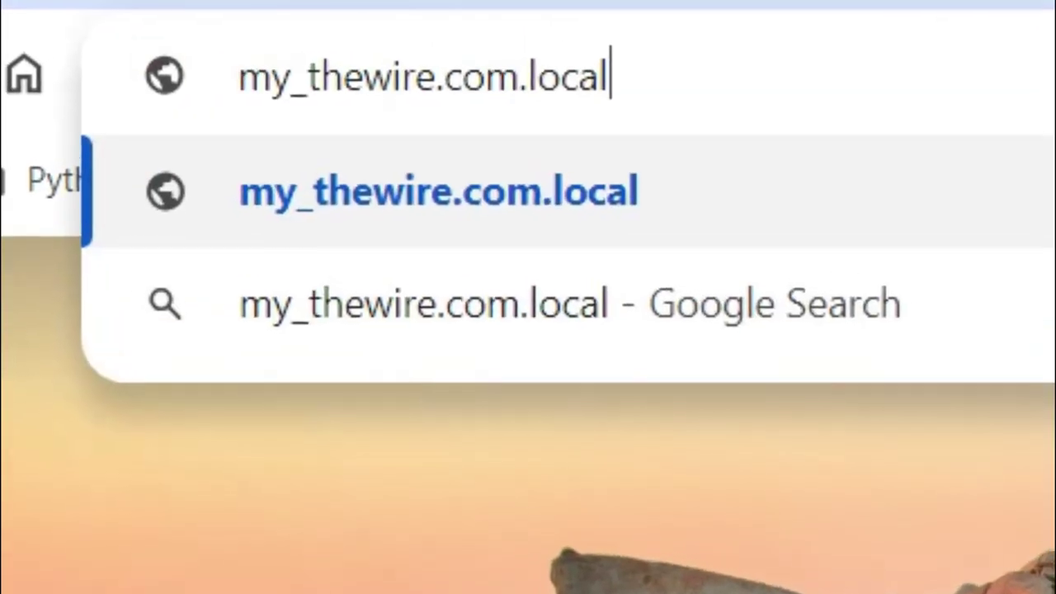
key(Return)
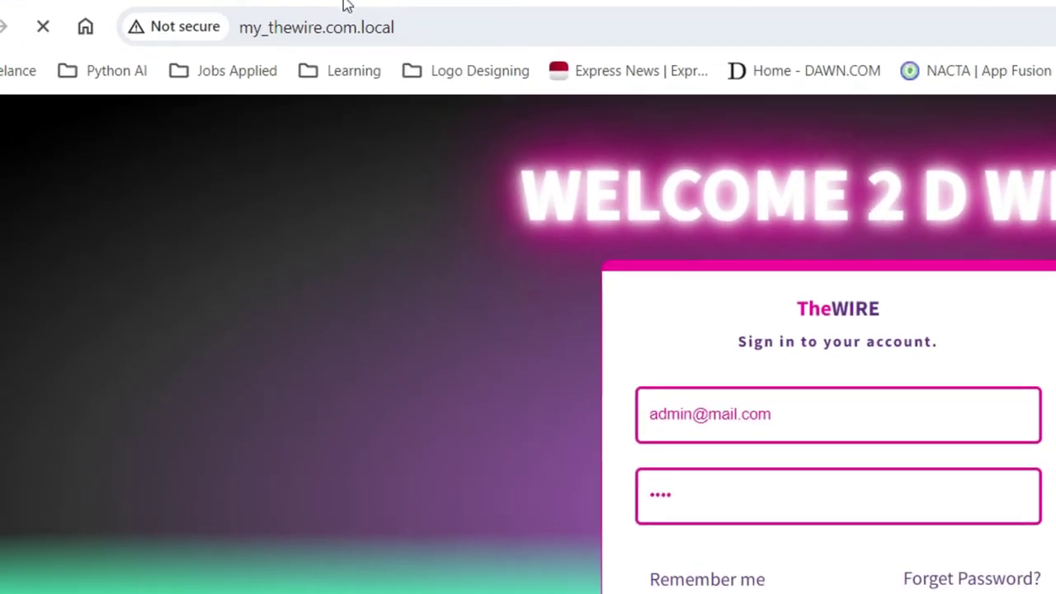
click(346, 20)
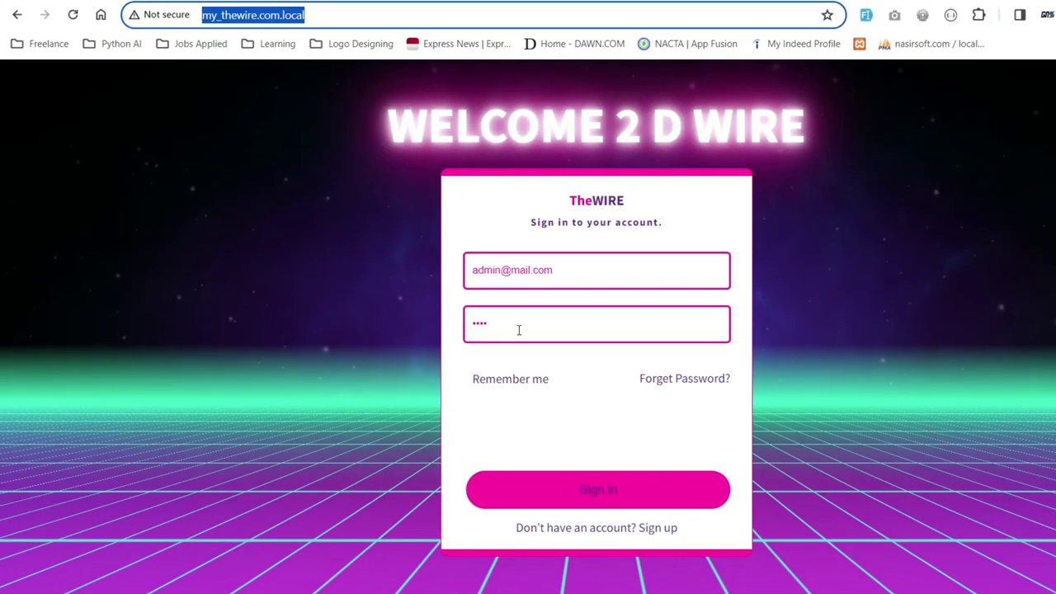
click(518, 330)
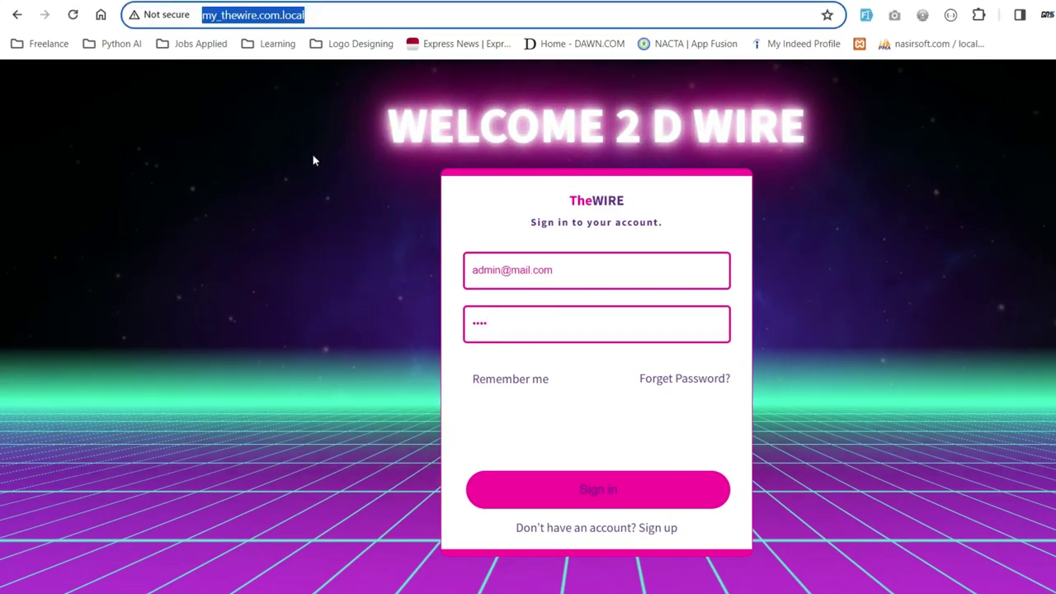
click(310, 177)
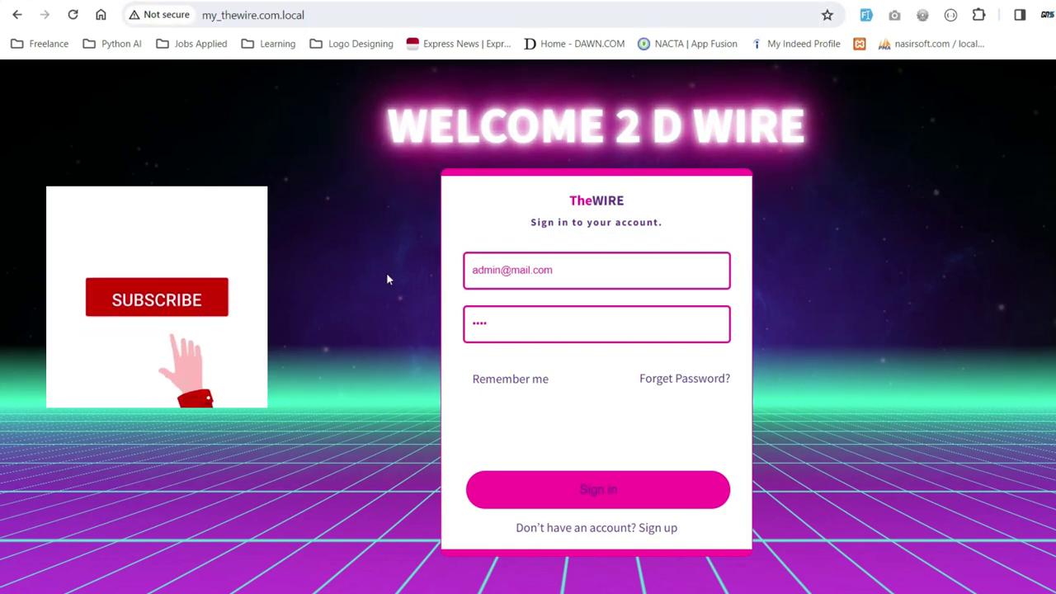